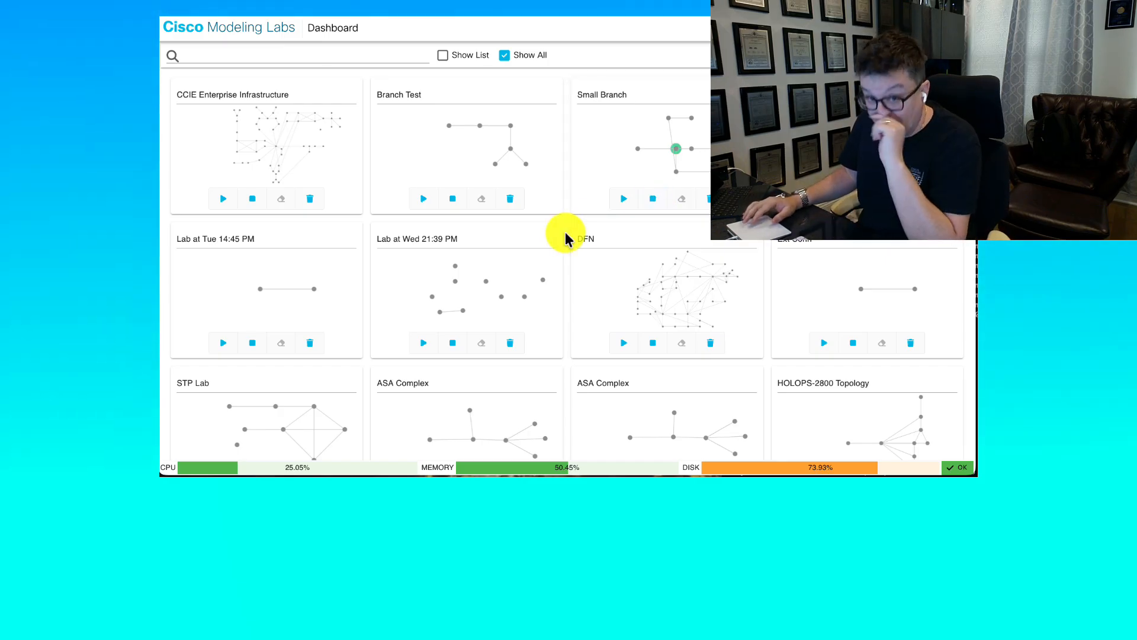
Step: Open the "Catalyst 9800 to REAL AP" lab and select its "The Real World" cloud node
{"action": "scroll", "coordinate": [565, 232], "scroll_direction": "down", "scroll_amount": 15}
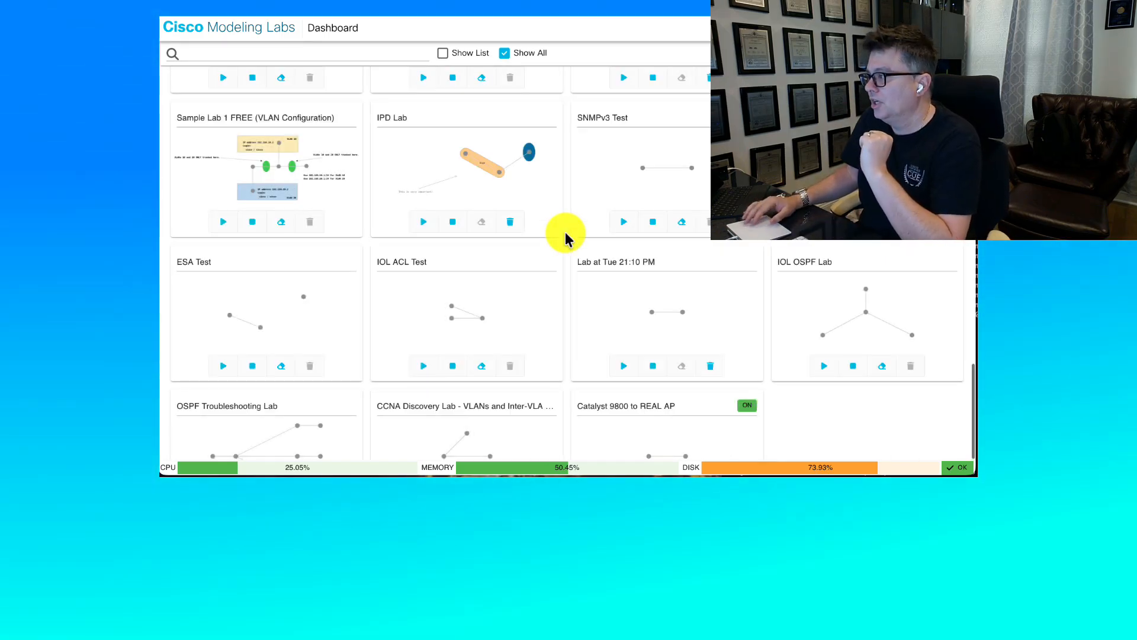
{"action": "scroll", "coordinate": [565, 233], "scroll_direction": "down", "scroll_amount": 3}
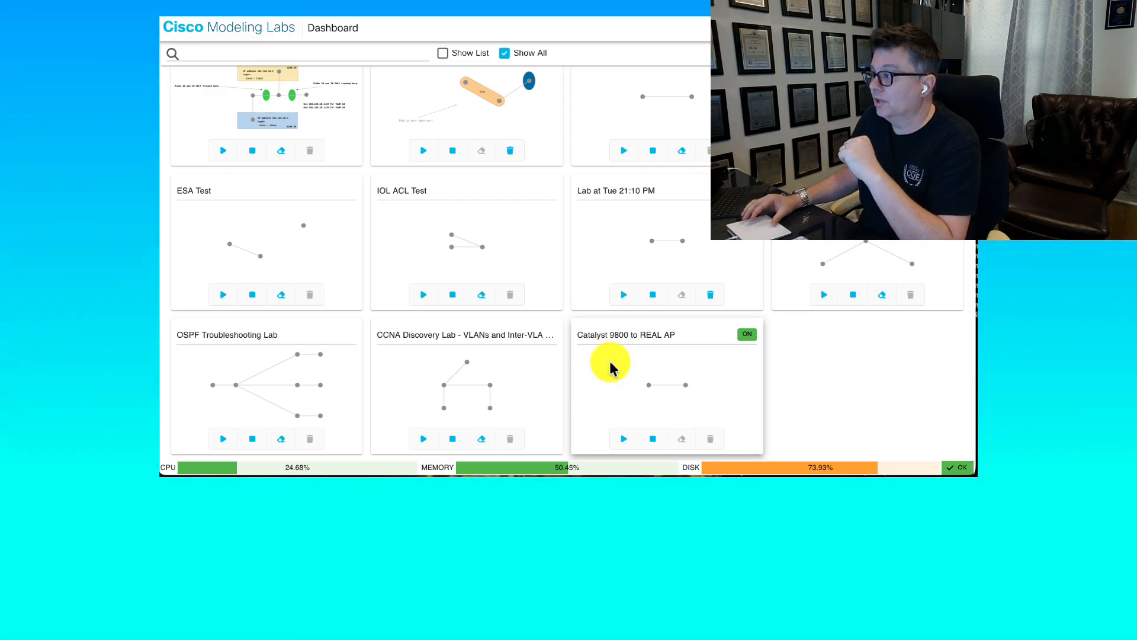
{"action": "left_click", "coordinate": [610, 363]}
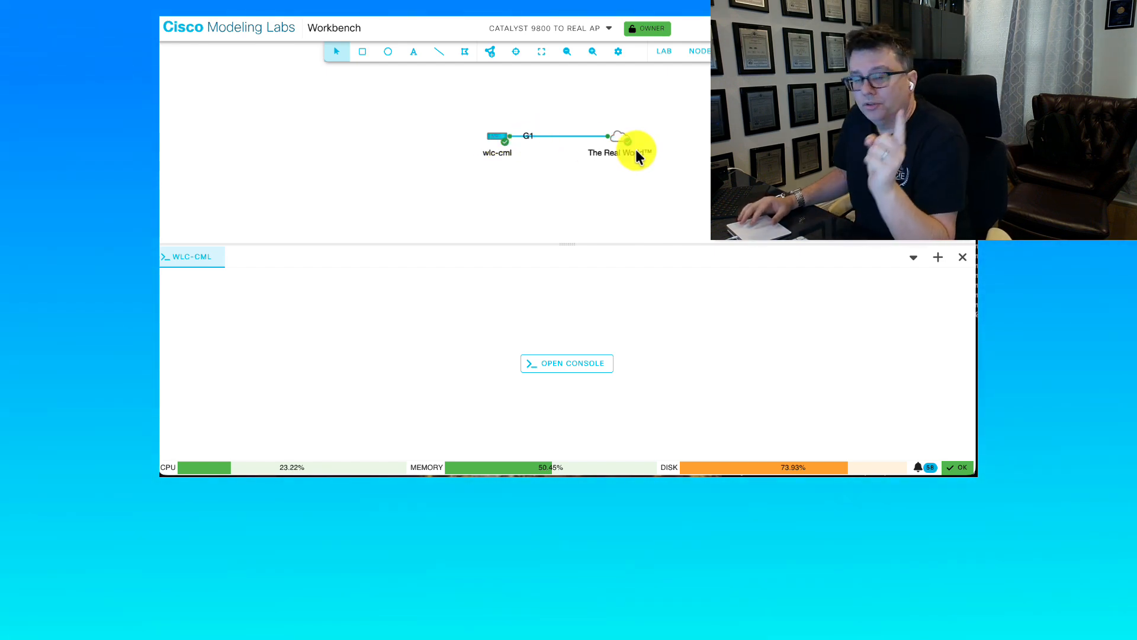
{"action": "left_click", "coordinate": [620, 138]}
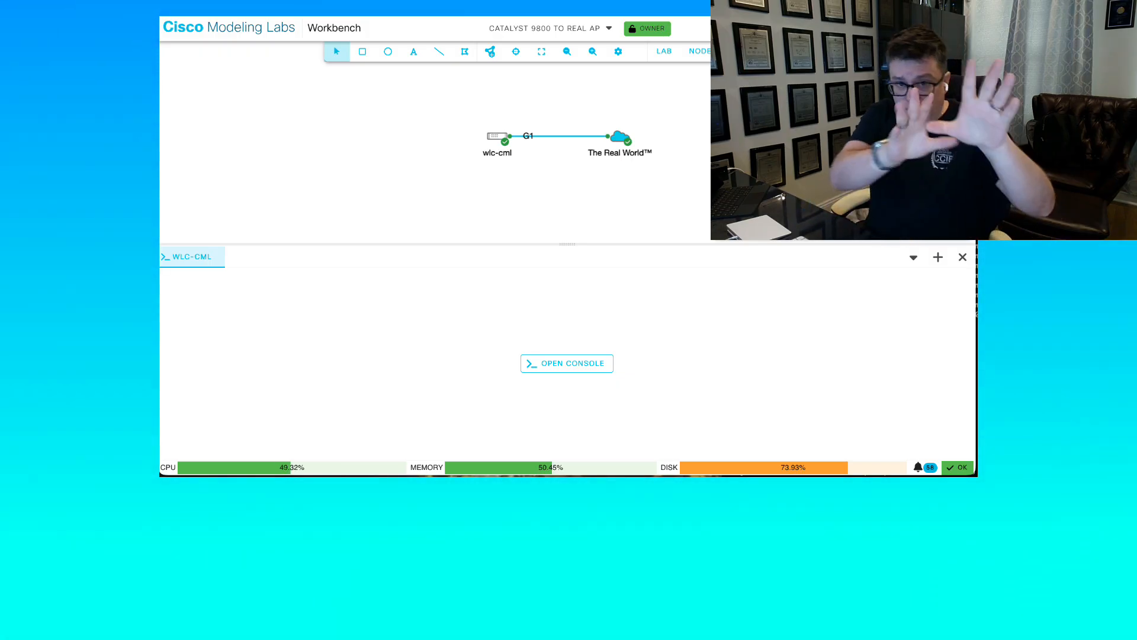
Step: Open the console of the wlc-cml node and bring up fresh command prompts
{"action": "left_click", "coordinate": [500, 137]}
{"action": "left_click", "coordinate": [564, 368]}
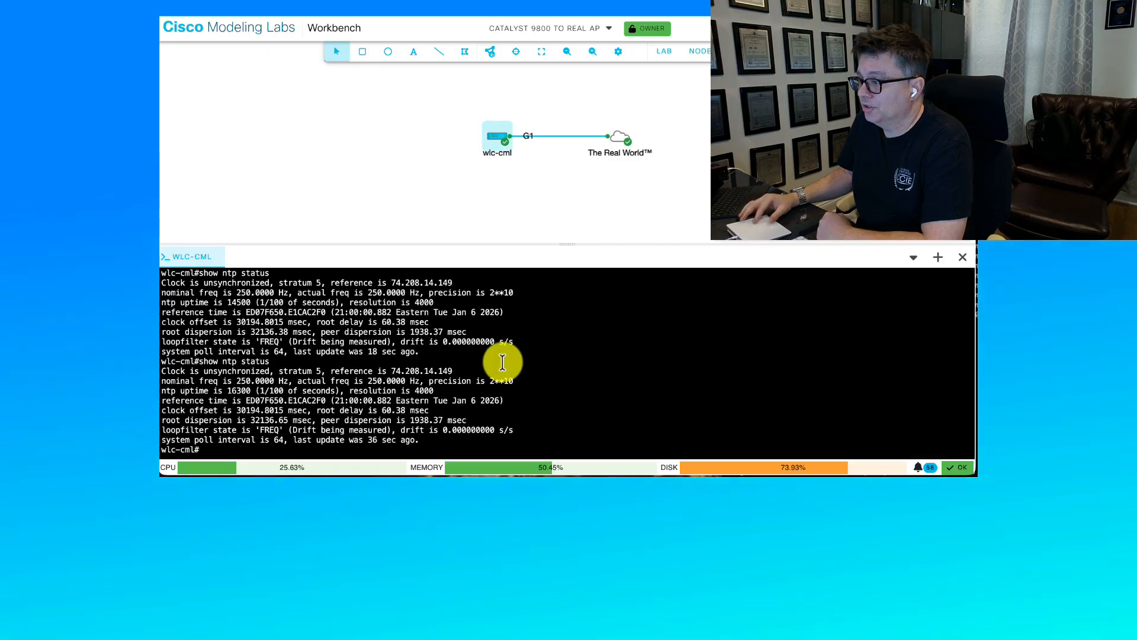
{"action": "key", "text": "Return"}
{"action": "key", "text": "Return"}
{"action": "key", "text": "Return"}
{"action": "key", "text": "Return"}
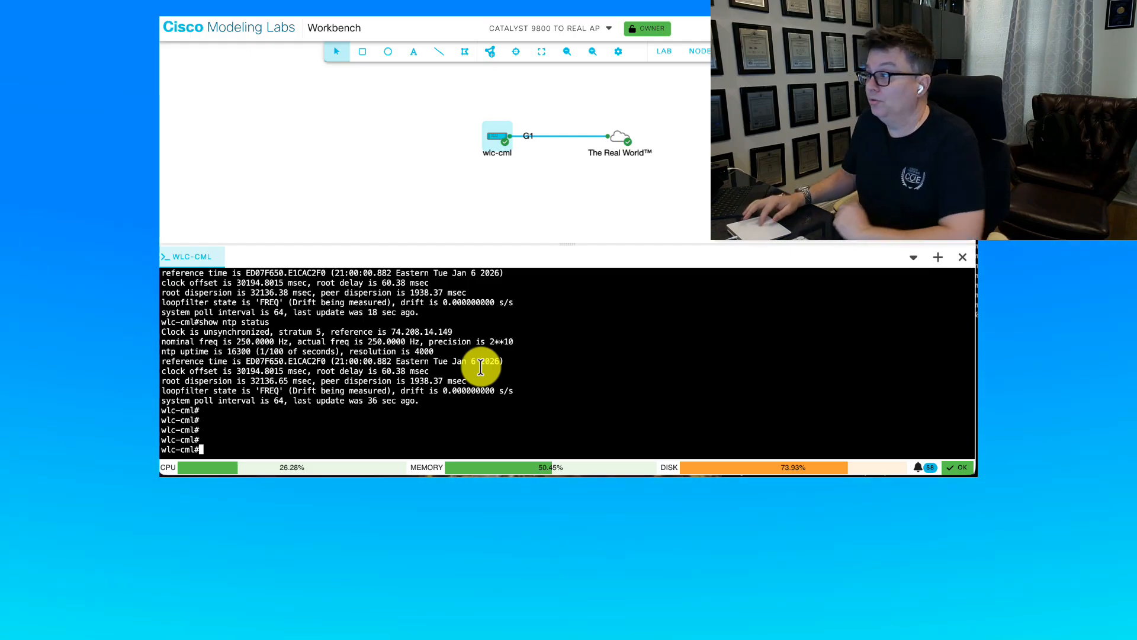
Step: View the VNC display of the wlc-cml node and return to its text console
{"action": "right_click", "coordinate": [499, 135]}
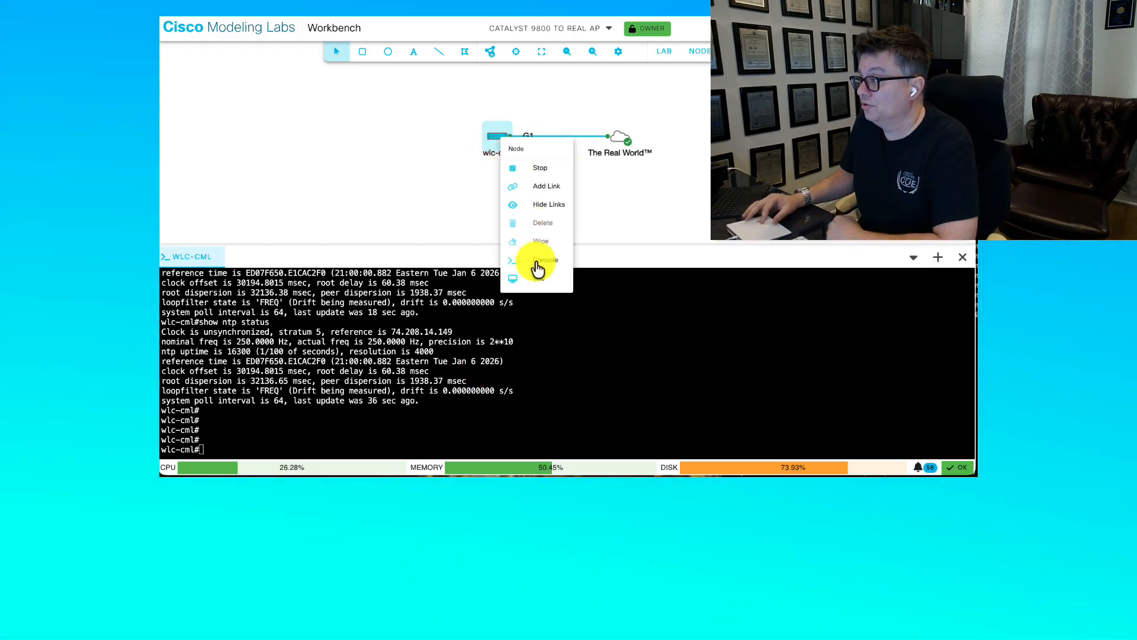
{"action": "left_click", "coordinate": [534, 276]}
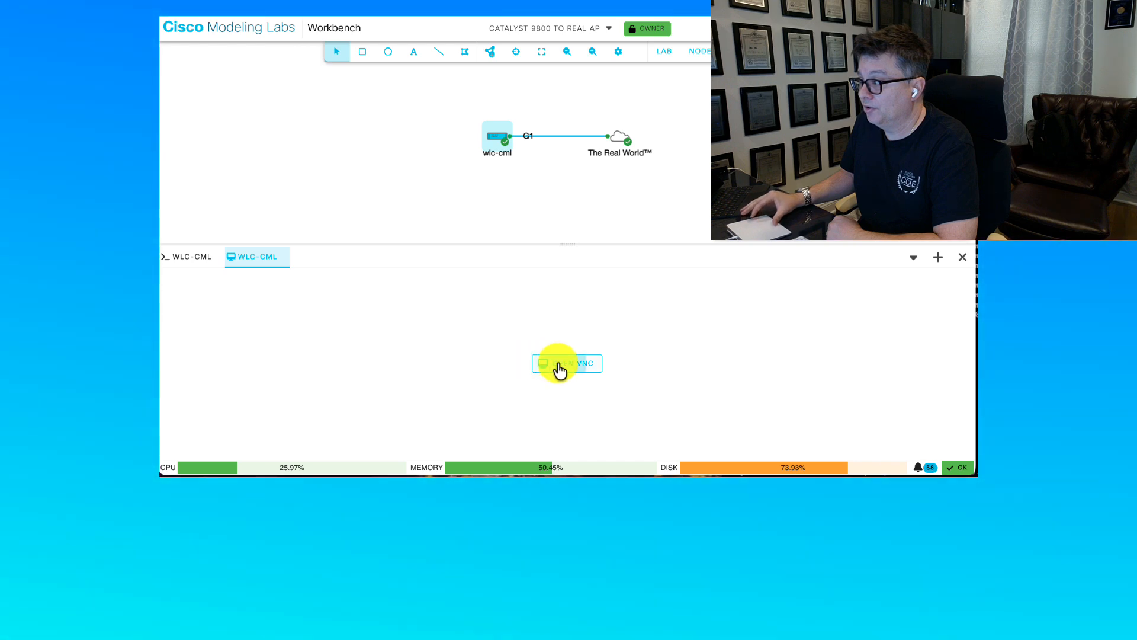
{"action": "left_click", "coordinate": [558, 364]}
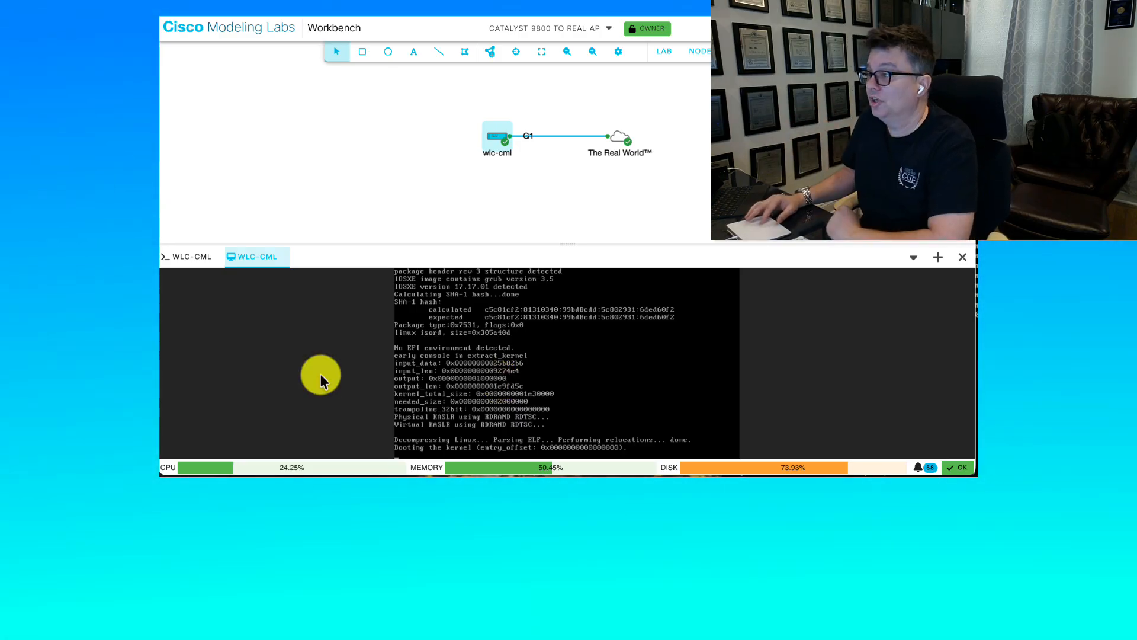
{"action": "left_click", "coordinate": [196, 260]}
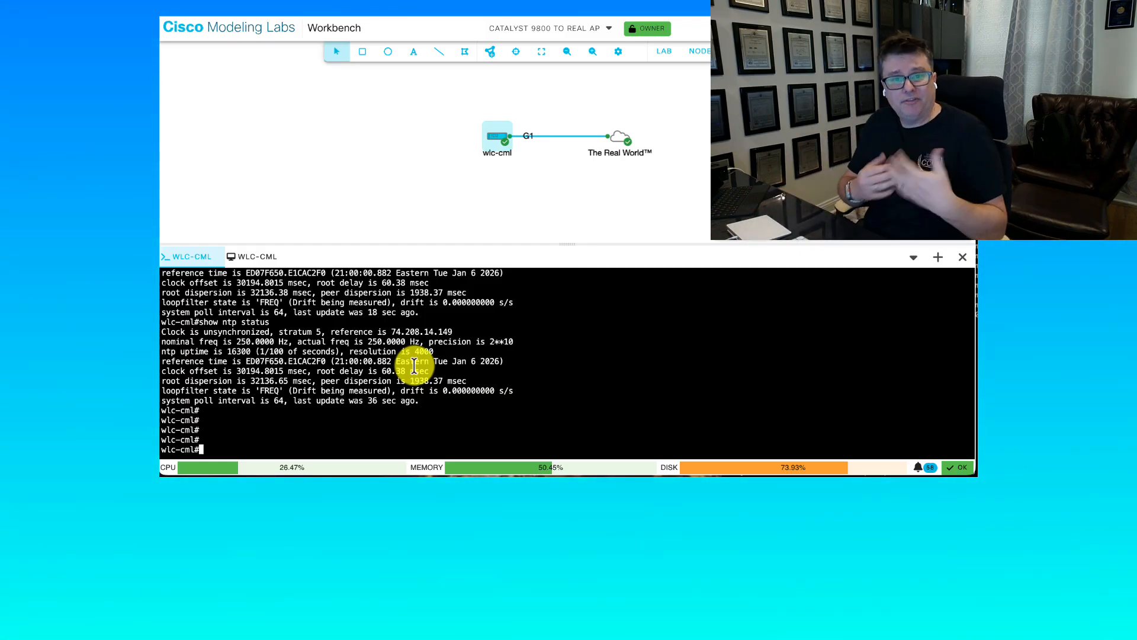
Step: Display the running configuration of interfaces vlan1 and gi1 on wlc-cml
{"action": "type", "text": "show ru"}
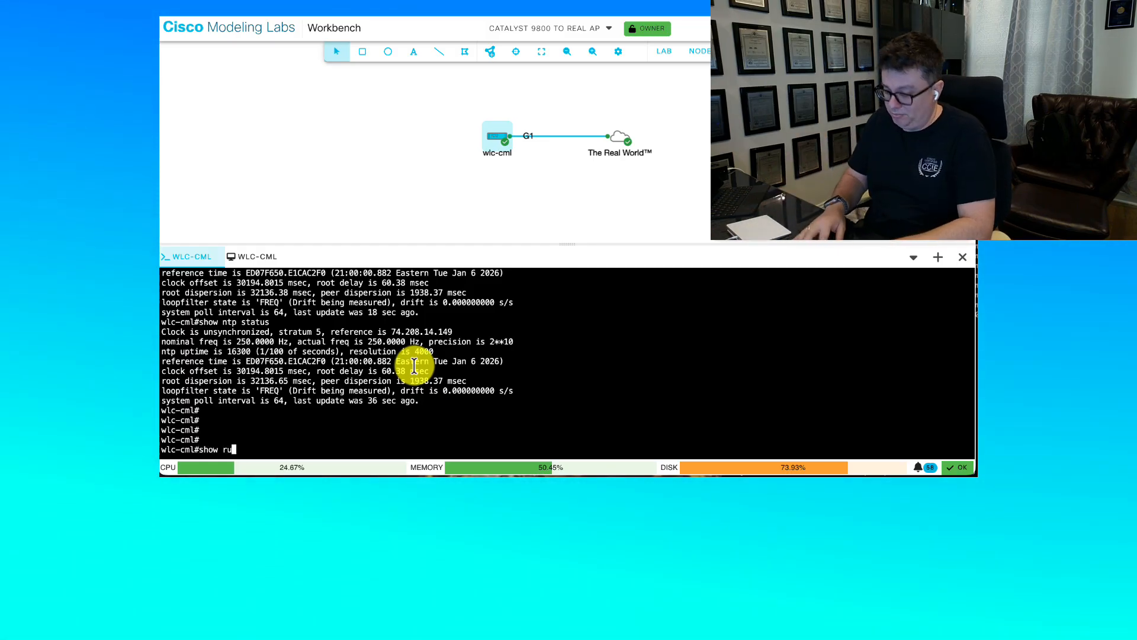
{"action": "type", "text": "n int vlan1"}
{"action": "key", "text": "Return"}
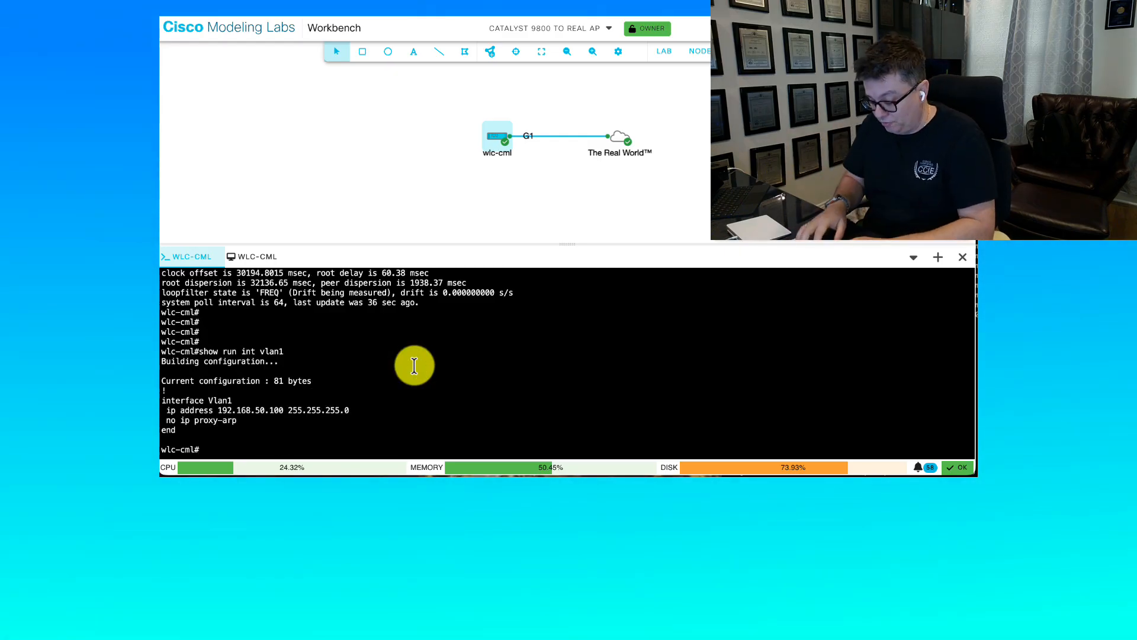
{"action": "type", "text": "show run int gi1"}
{"action": "key", "text": "Return"}
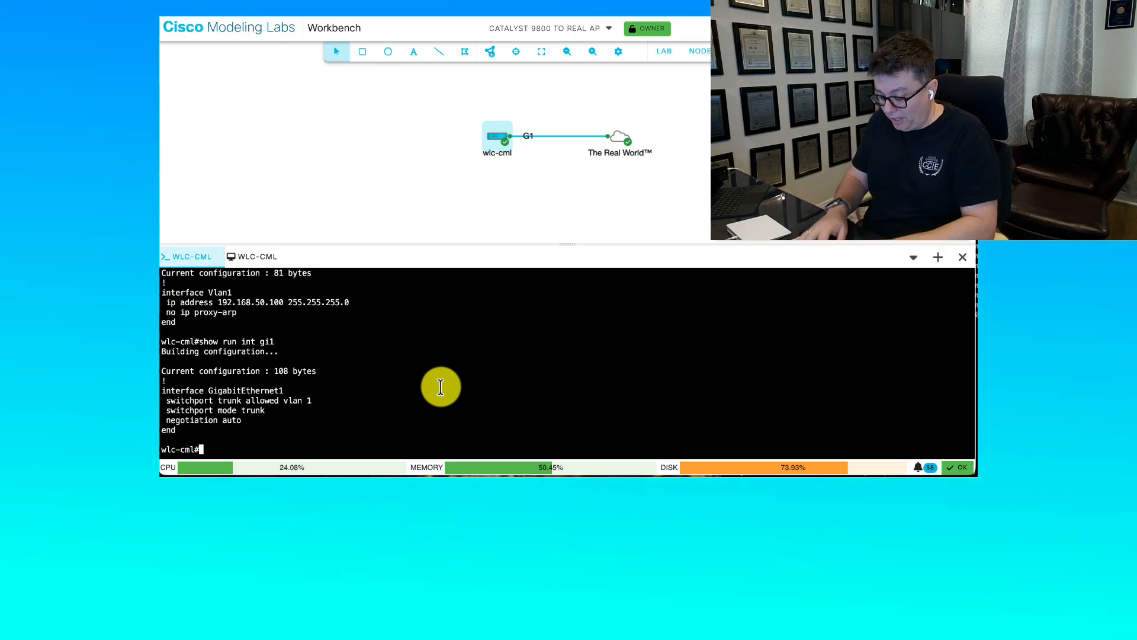
Step: Display the IP routing table and list the user lines with "show run | inc user"
{"action": "type", "text": "ip route"}
{"action": "key", "text": "Return"}
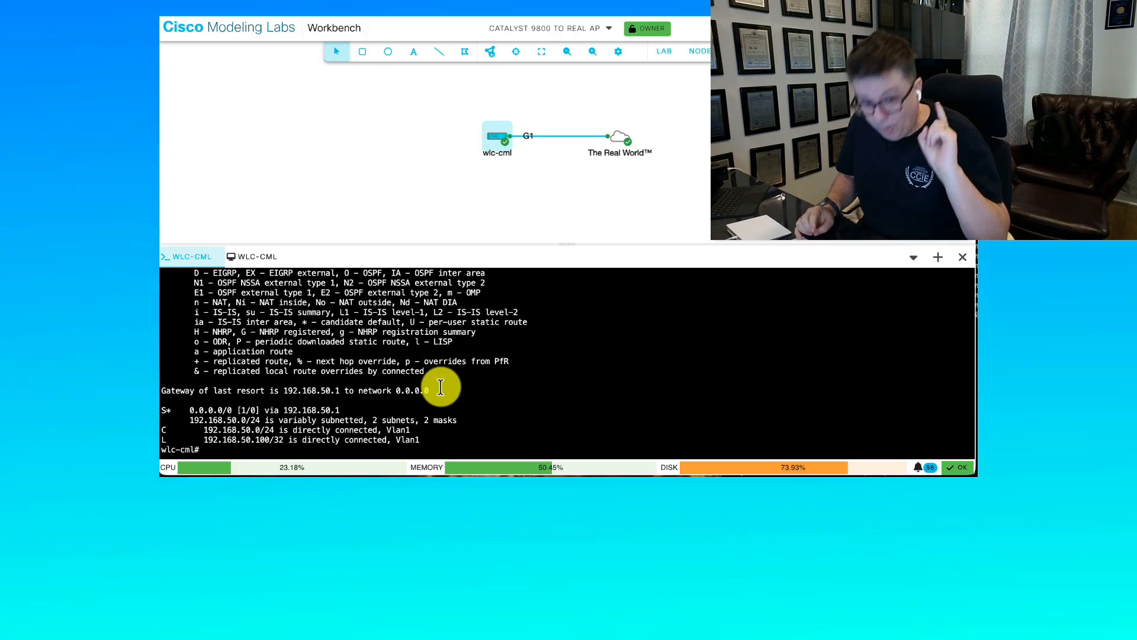
{"action": "type", "text": "show run "}
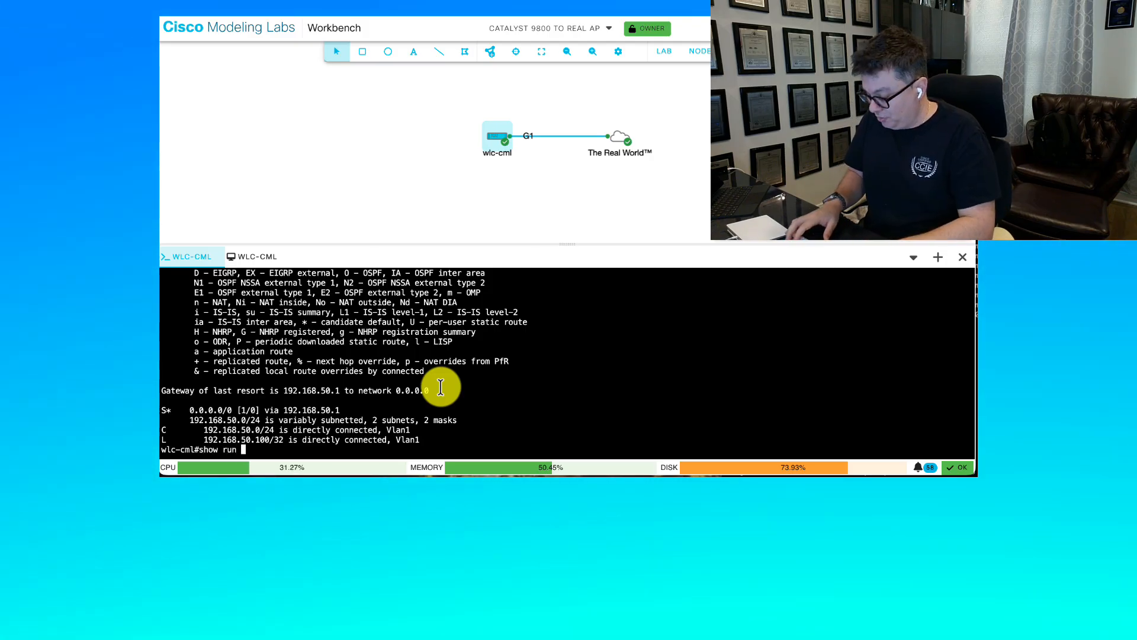
{"action": "type", "text": "| inc user"}
{"action": "key", "text": "Return"}
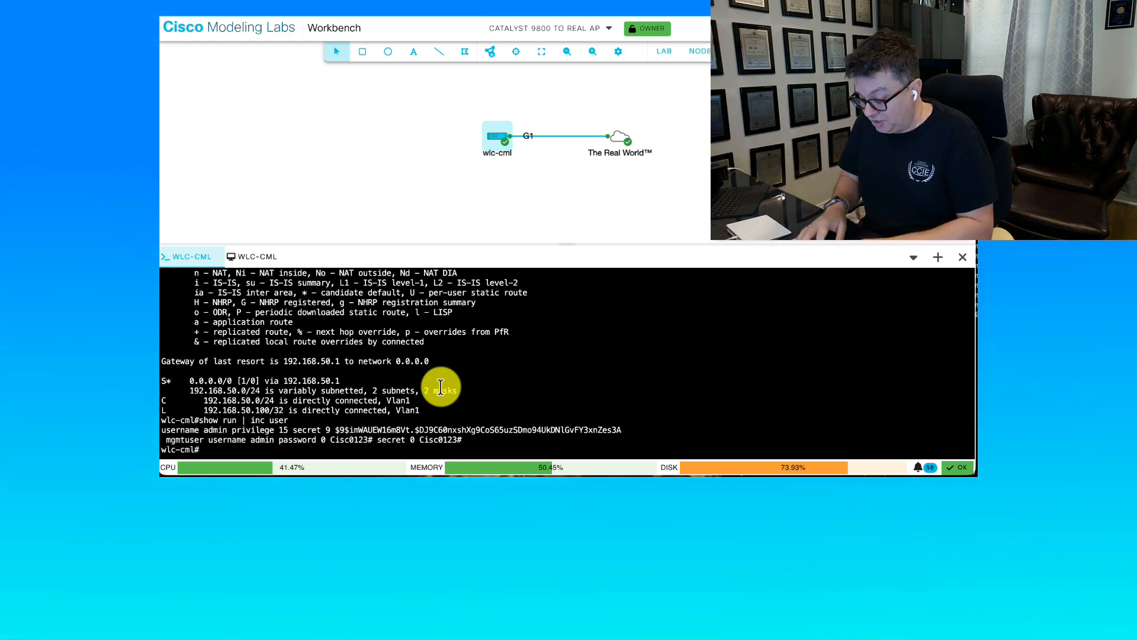
Step: Try to list the HTTP configuration lines with "show run inc | ip http"
{"action": "type", "text": "show run in"}
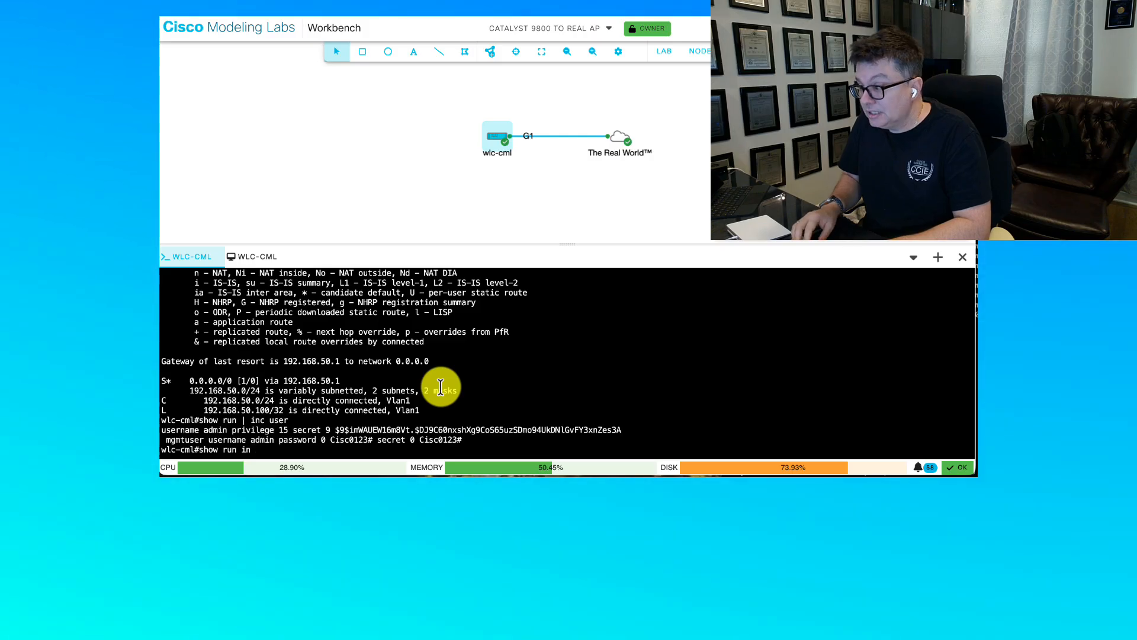
{"action": "type", "text": "c | i"}
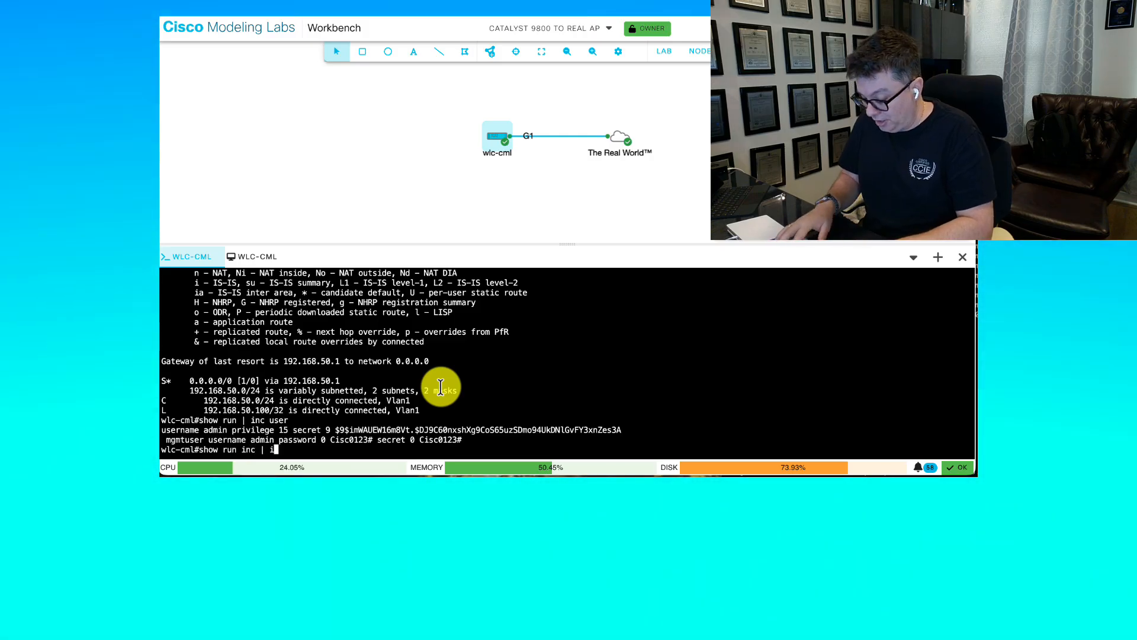
{"action": "type", "text": "p http"}
{"action": "key", "text": "Return"}
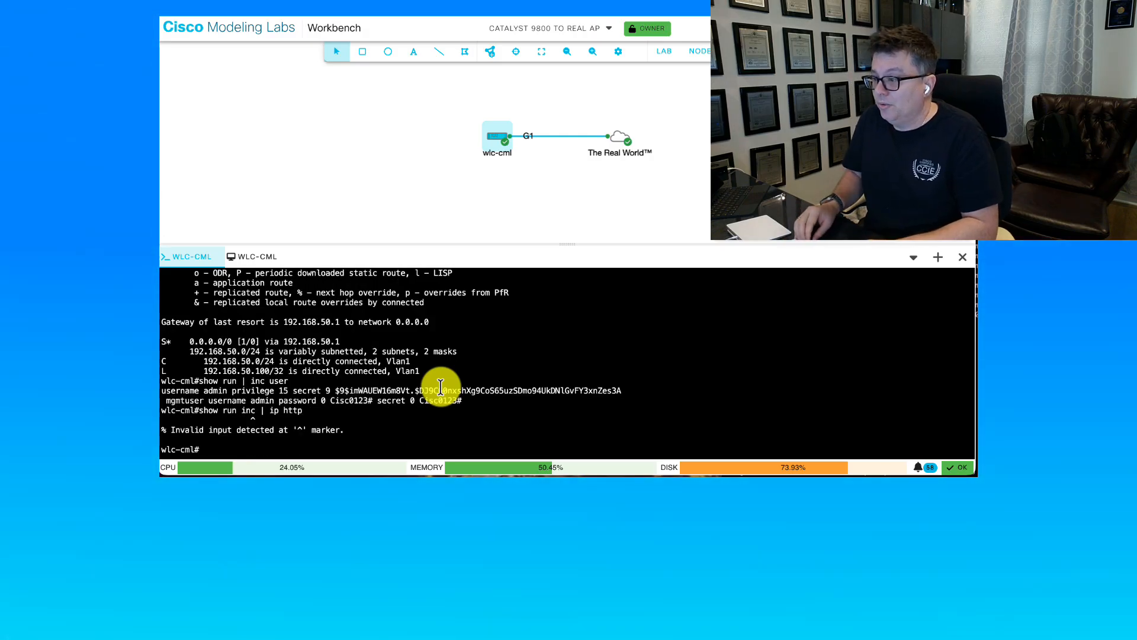
Step: Correct the previous command to "show run | inc ip http" and run it
{"action": "key", "text": "Up"}
{"action": "key", "text": "Left"}
{"action": "key", "text": "Left"}
{"action": "key", "text": "Left"}
{"action": "key", "text": "Left"}
{"action": "key", "text": "Left"}
{"action": "key", "text": "Left"}
{"action": "key", "text": "Left"}
{"action": "key", "text": "Left"}
{"action": "key", "text": "Left"}
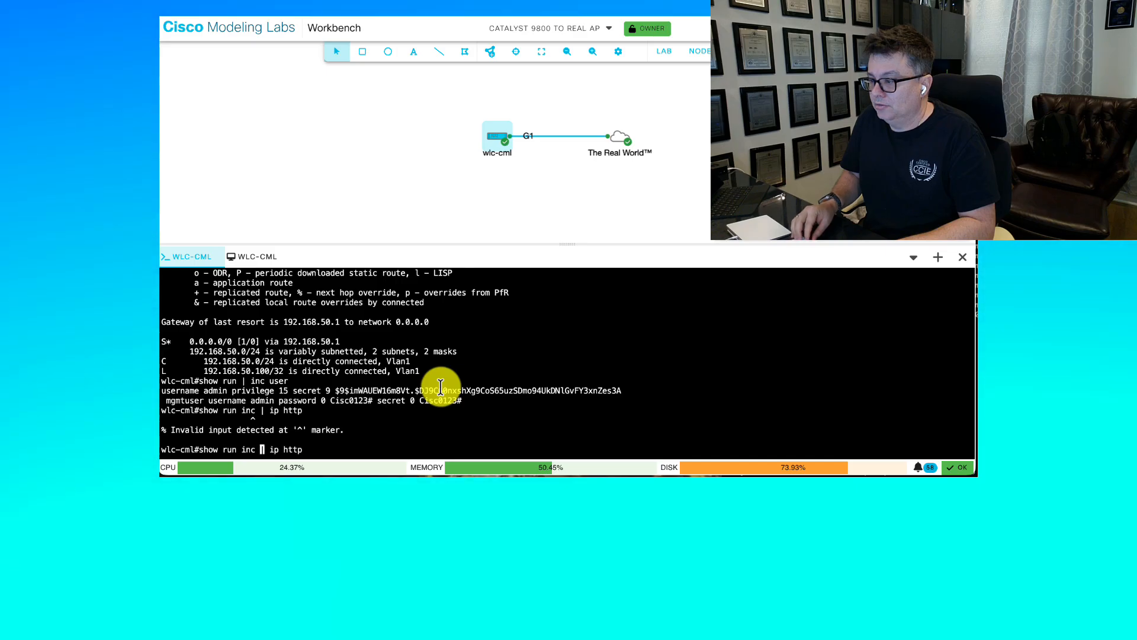
{"action": "key", "text": "BackSpace"}
{"action": "key", "text": "BackSpace"}
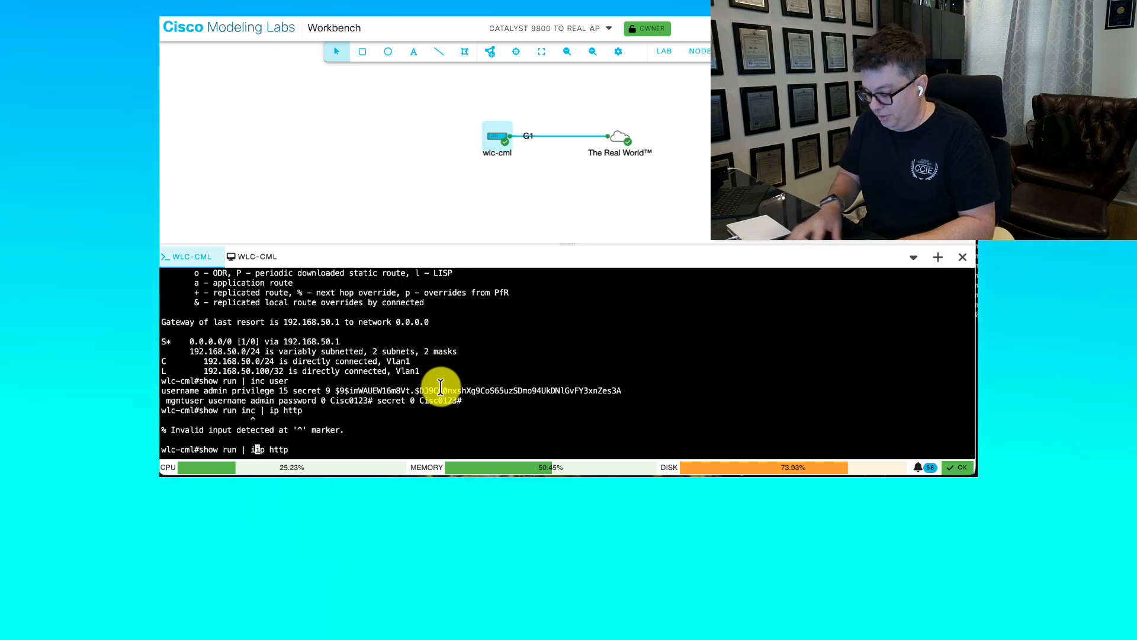
{"action": "type", "text": "inc"}
{"action": "key", "text": "Return"}
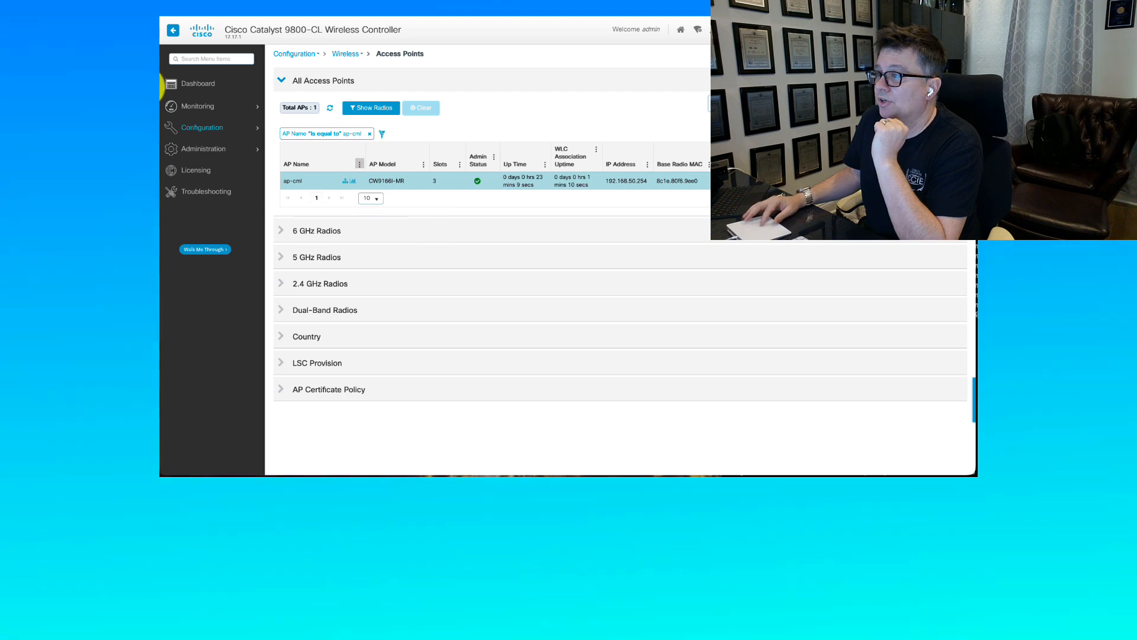
Step: View the Catalyst 9800-CL controller dashboard and open the "CML for Real" WLAN's settings
{"action": "left_click", "coordinate": [200, 88]}
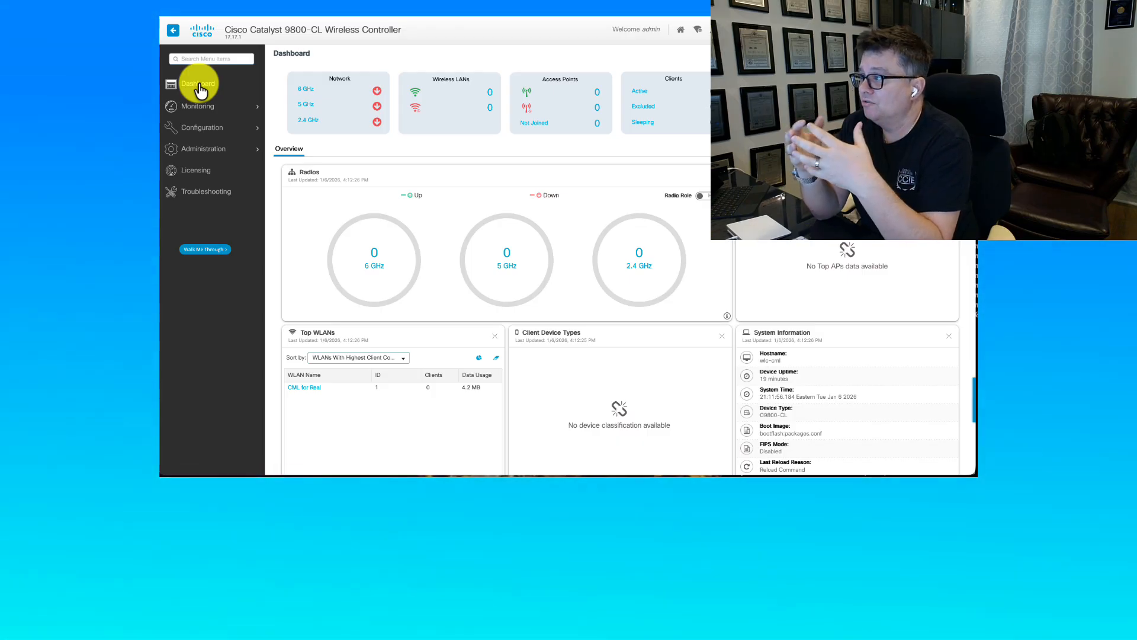
{"action": "left_click", "coordinate": [211, 146]}
{"action": "left_click", "coordinate": [214, 137]}
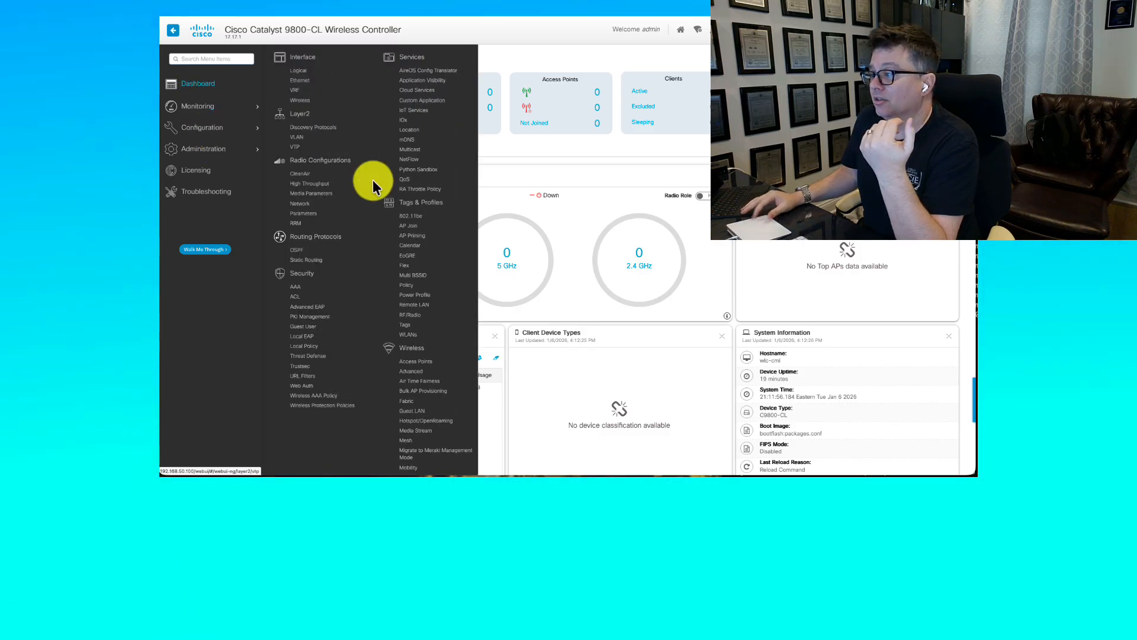
{"action": "left_click", "coordinate": [404, 336]}
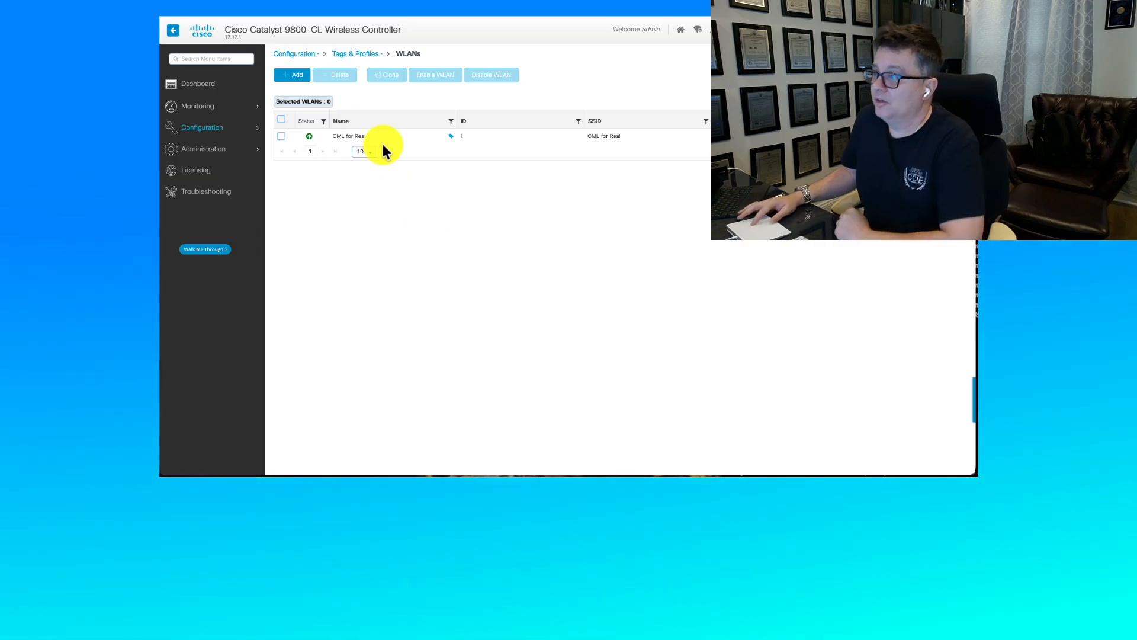
{"action": "left_click", "coordinate": [380, 141]}
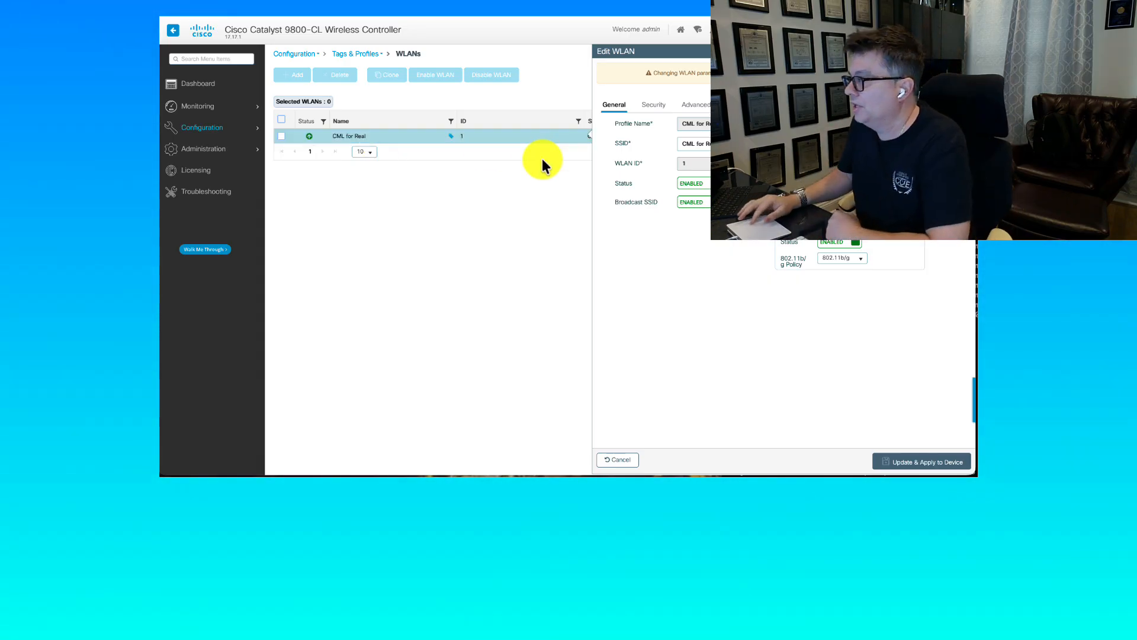
Step: Review the WLAN's Layer 2 security, including fast transition, key management and pre-shared key settings, and close it without applying changes
{"action": "left_click", "coordinate": [653, 108]}
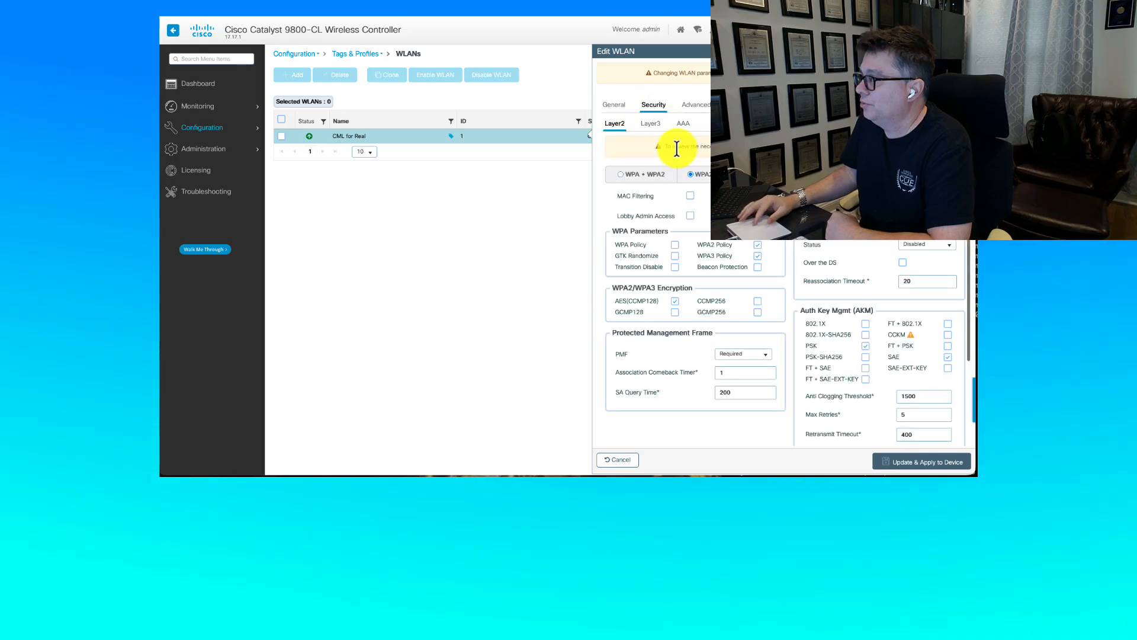
{"action": "left_click", "coordinate": [692, 177]}
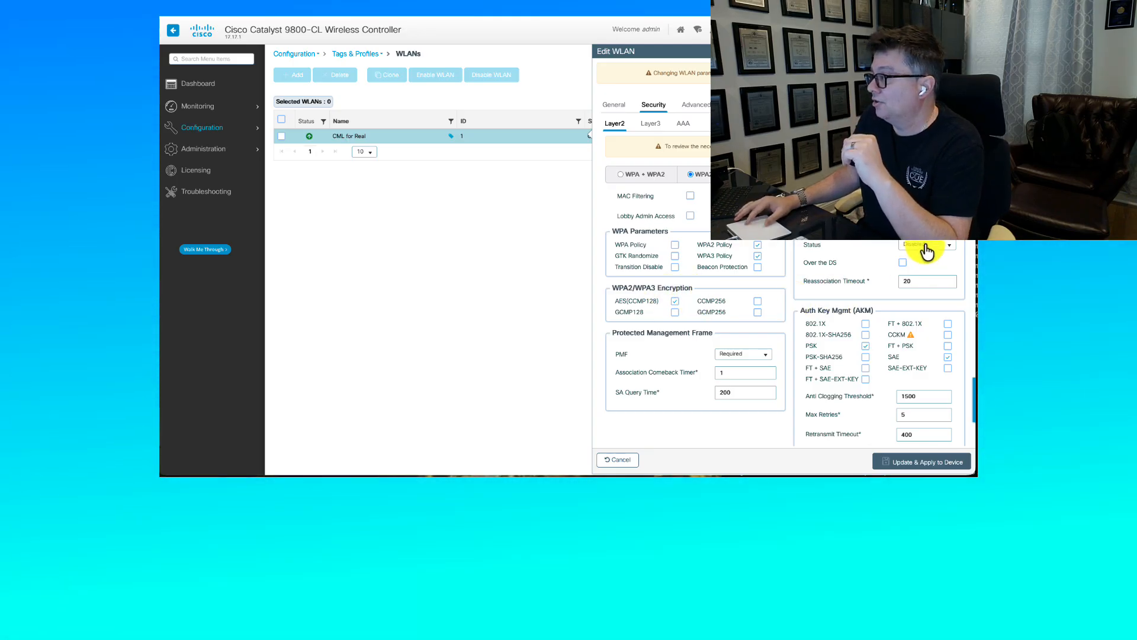
{"action": "left_click", "coordinate": [926, 245]}
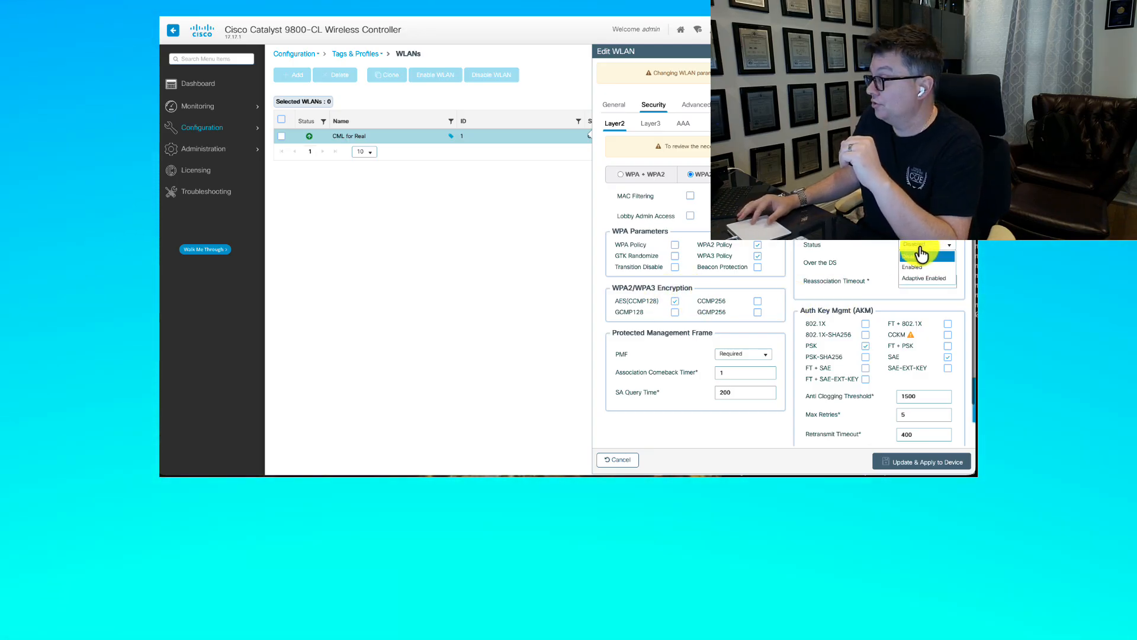
{"action": "left_click", "coordinate": [865, 346]}
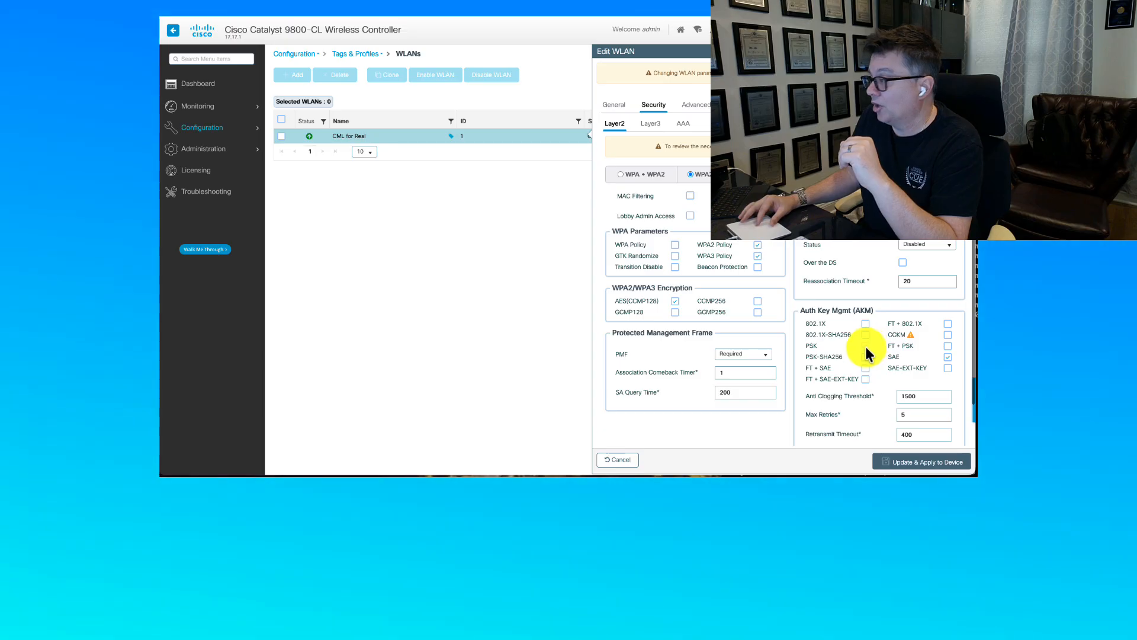
{"action": "left_click", "coordinate": [948, 357]}
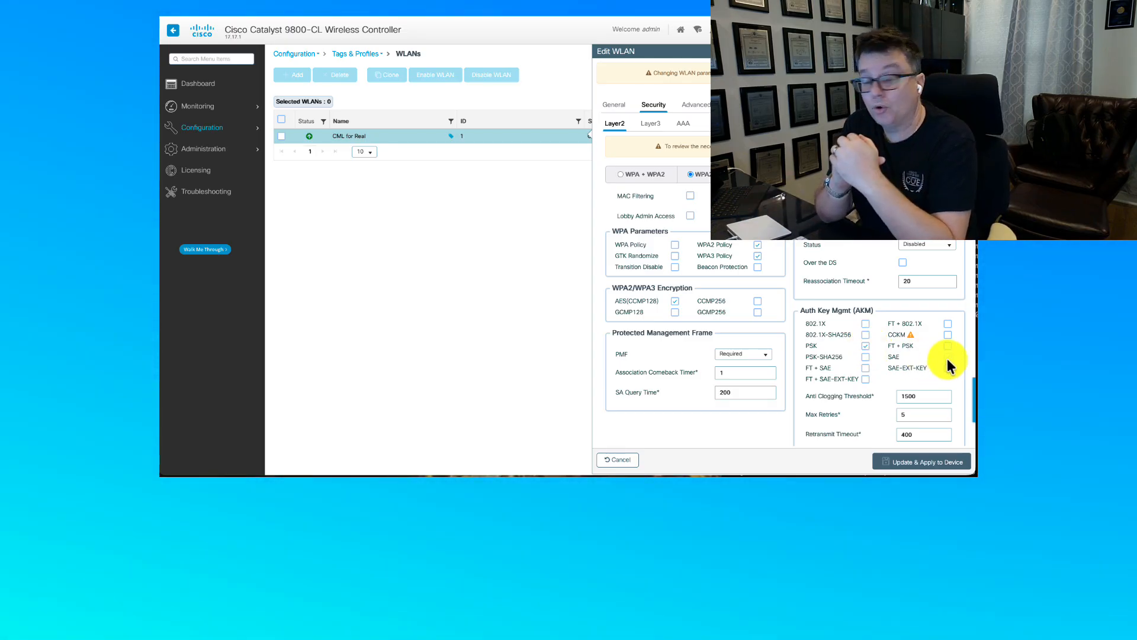
{"action": "scroll", "coordinate": [947, 361], "scroll_direction": "down", "scroll_amount": 3}
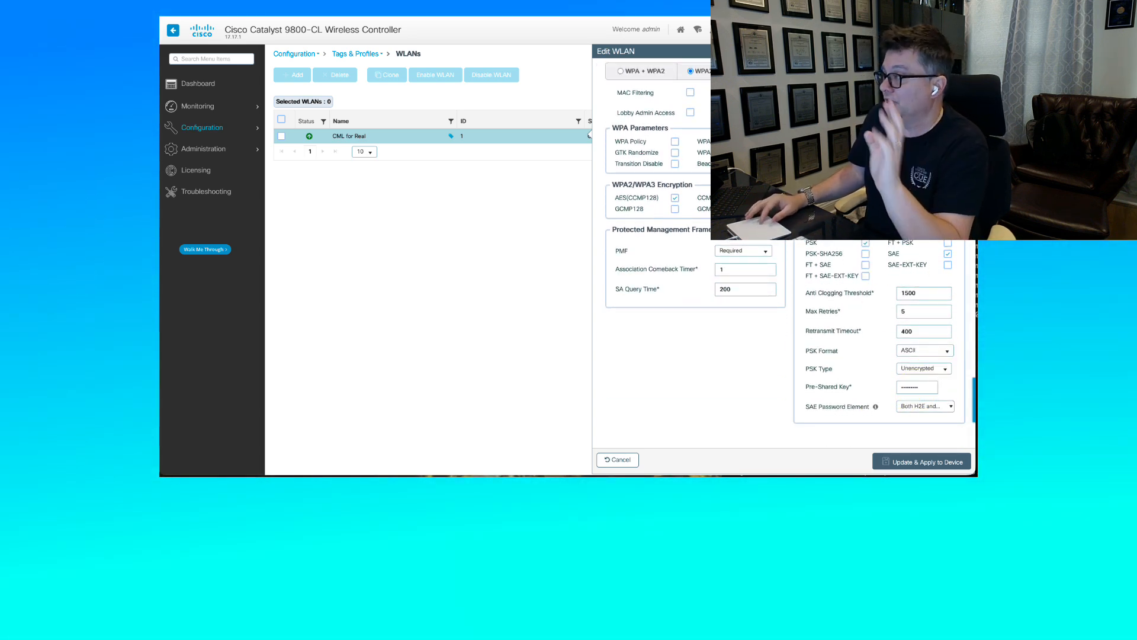
{"action": "left_click", "coordinate": [967, 51]}
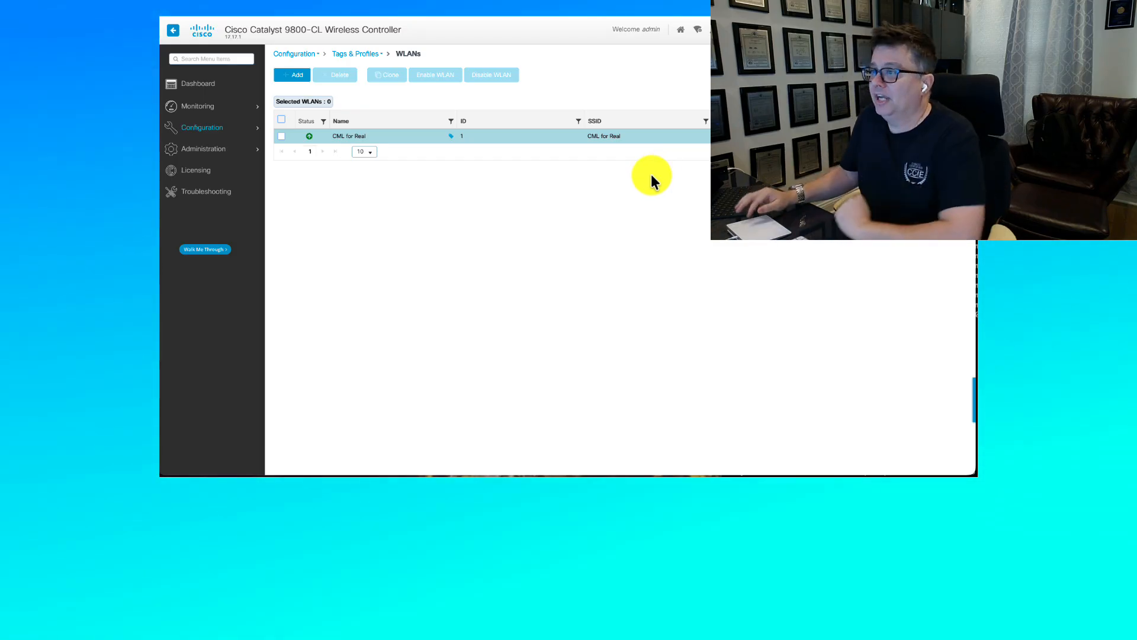
Step: Open default-policy-tag and view the policy profile mapped to its "CML for Real" WLAN
{"action": "left_click", "coordinate": [237, 132]}
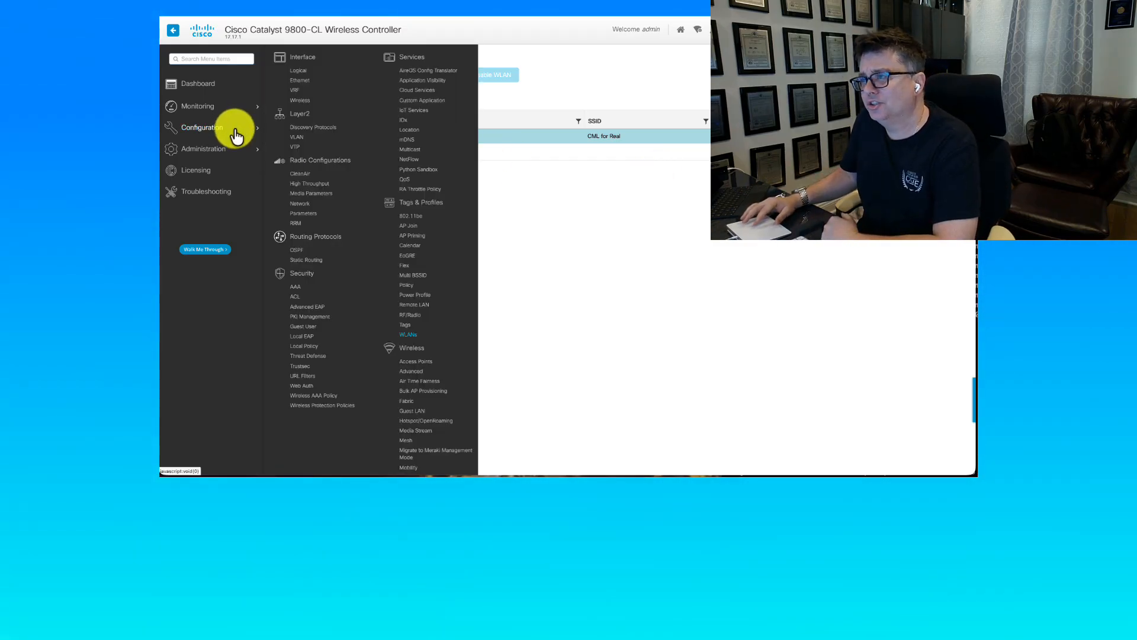
{"action": "left_click", "coordinate": [405, 324]}
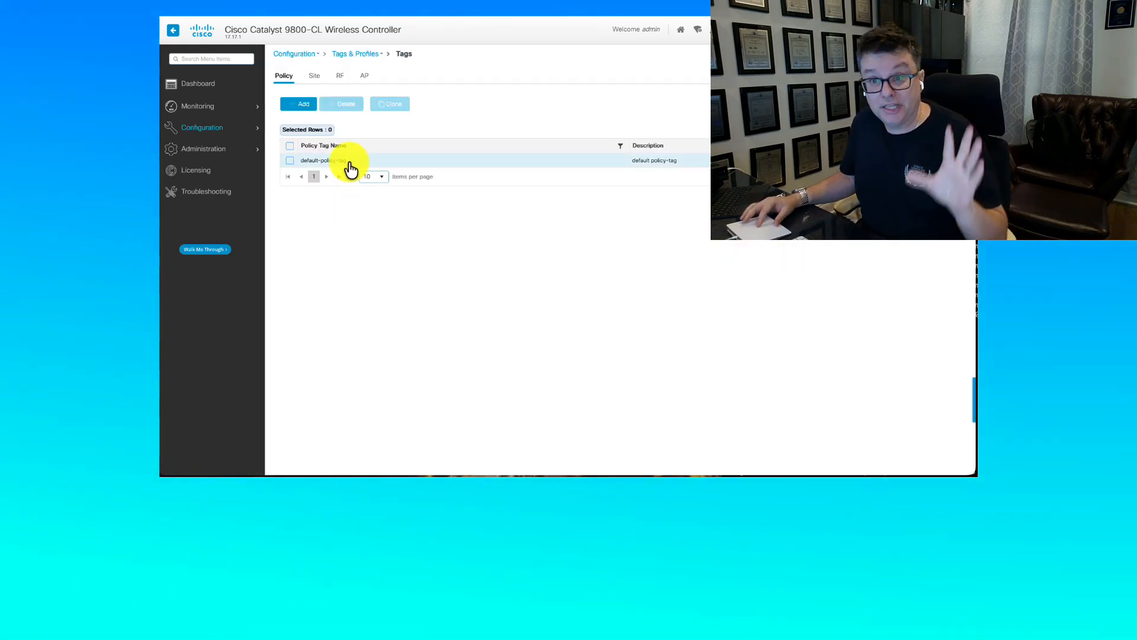
{"action": "left_click", "coordinate": [349, 163]}
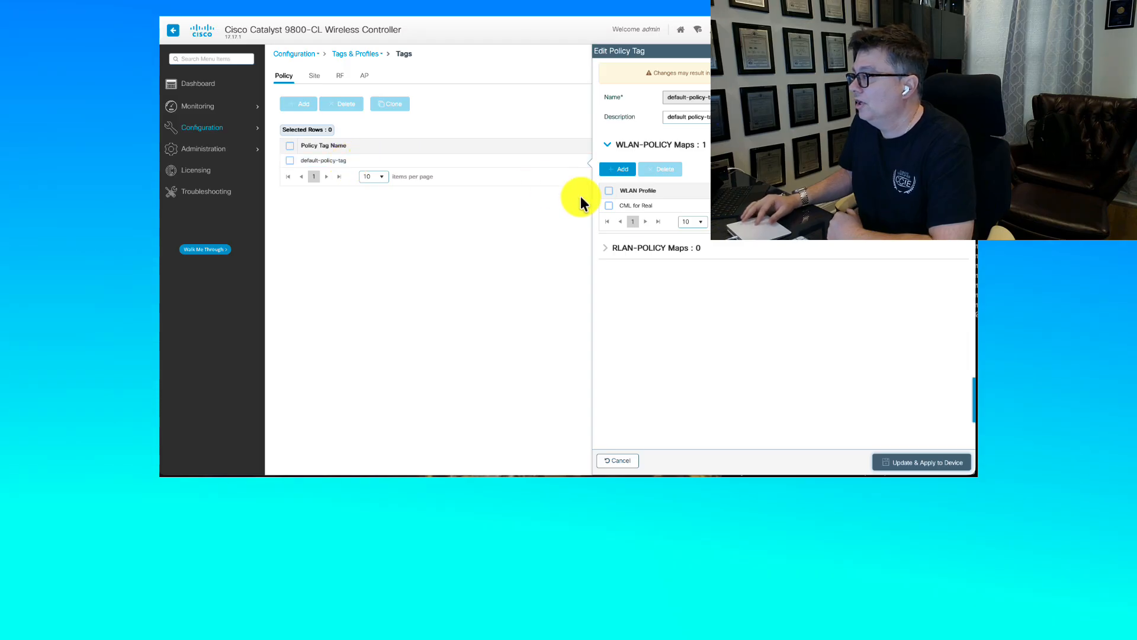
{"action": "left_click", "coordinate": [641, 206]}
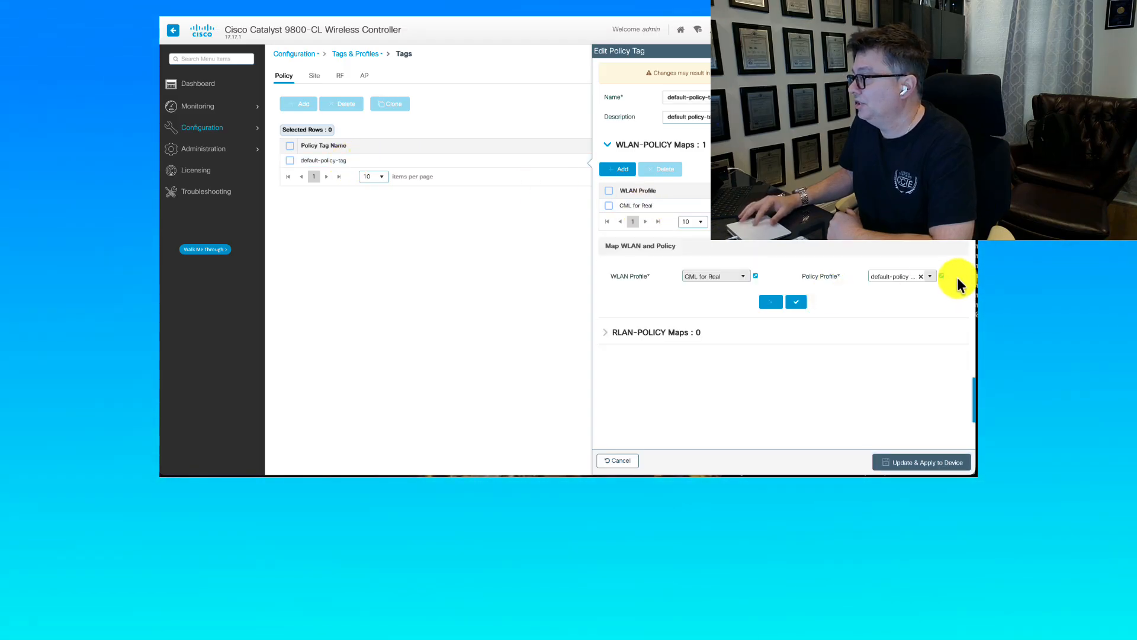
Step: Open the mapped default-policy-profile and review the VLAN assignment in its access policies
{"action": "left_click", "coordinate": [942, 276]}
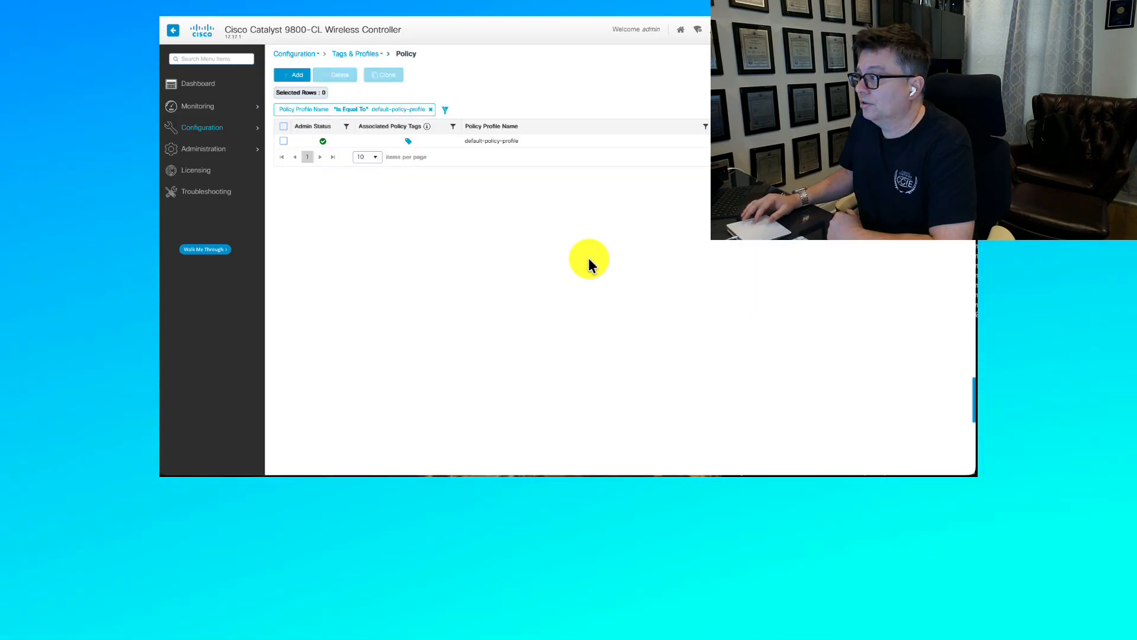
{"action": "left_click", "coordinate": [381, 144]}
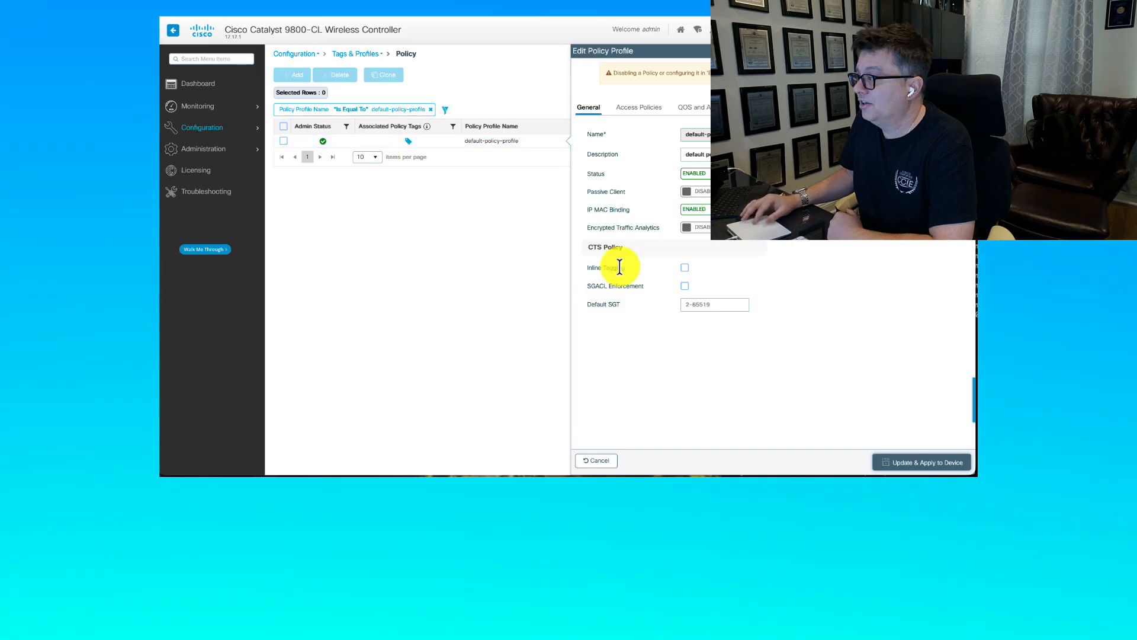
{"action": "left_click", "coordinate": [649, 109]}
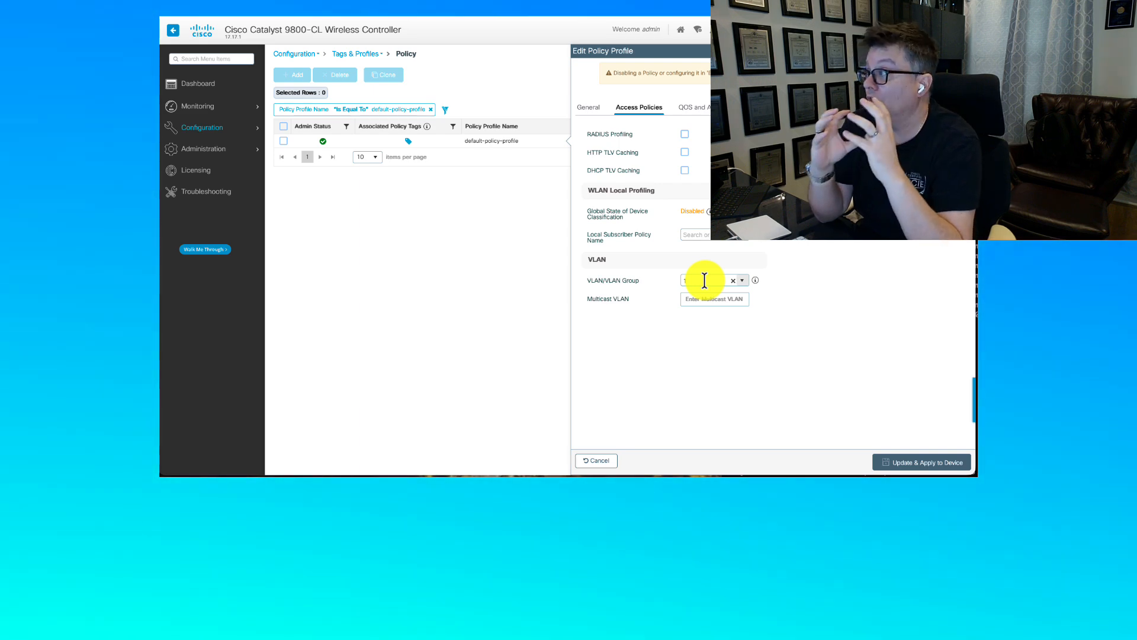
Step: Consult the key specifications in the 9800-CL data sheet, and close the policy profile without applying changes
{"action": "key", "text": "ctrl+Tab"}
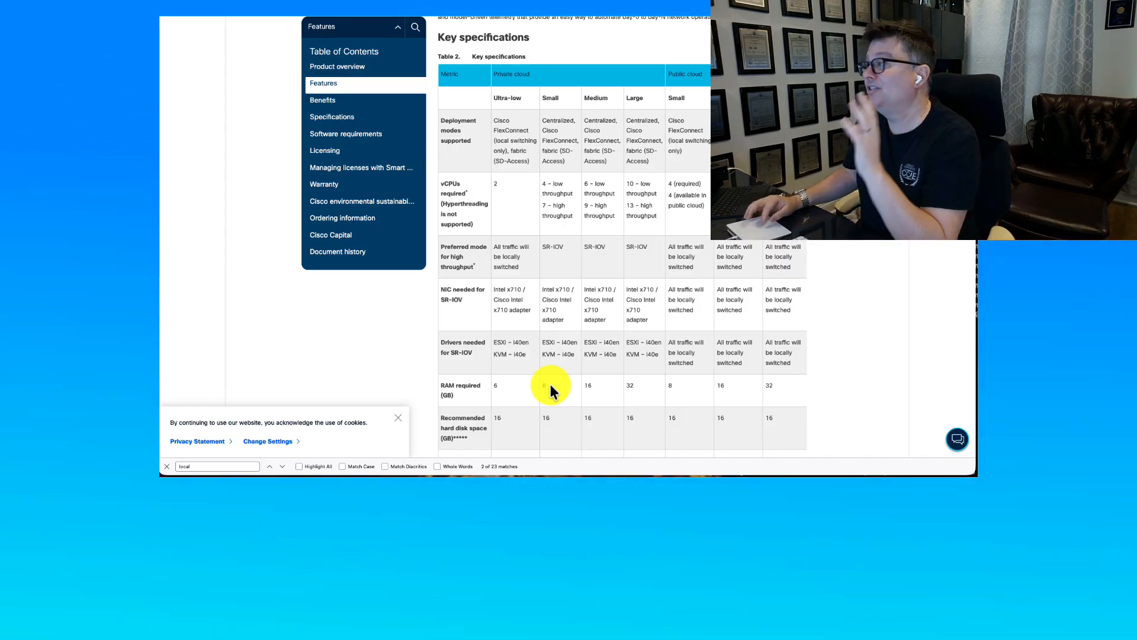
{"action": "key", "text": "ctrl+Tab"}
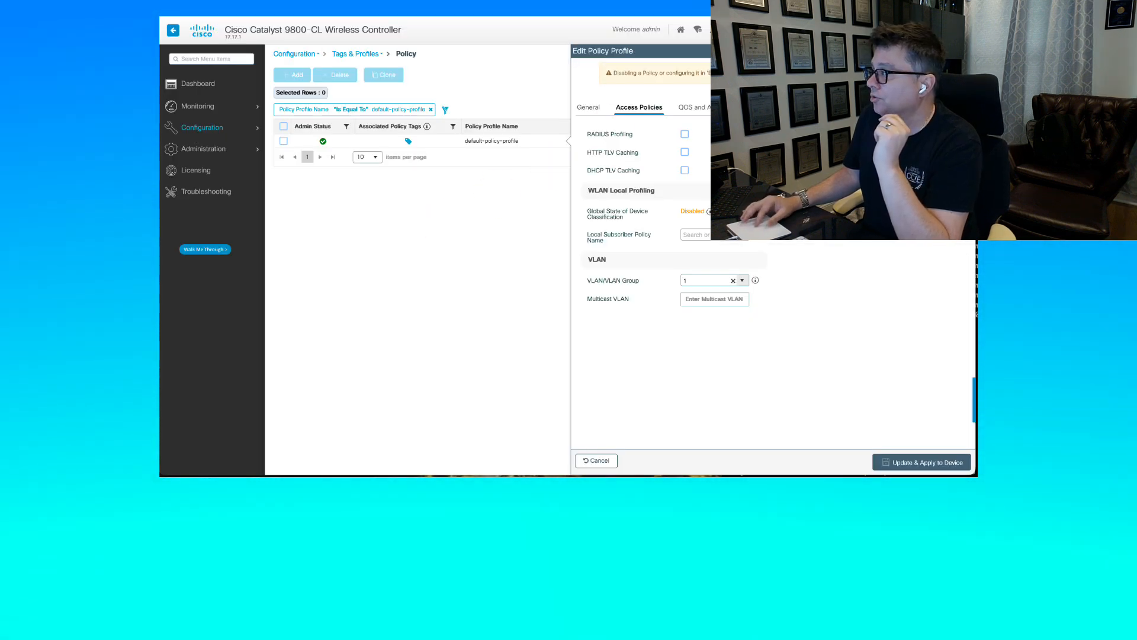
{"action": "left_click", "coordinate": [969, 51]}
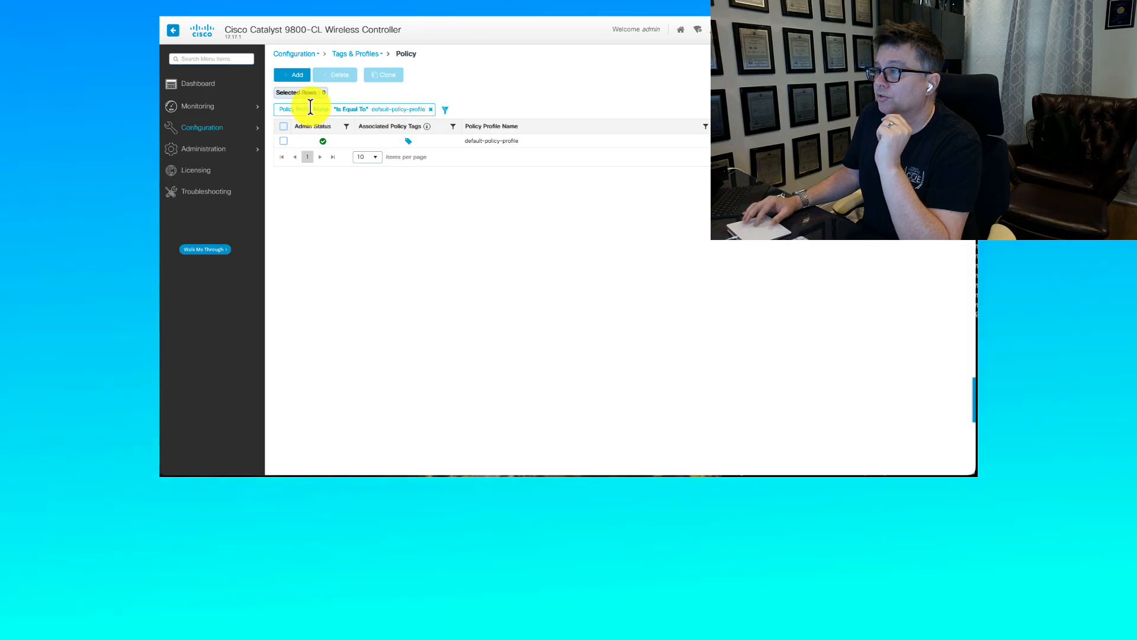
Step: Review the default-site-tag's settings, including the local site option, and close it without applying changes
{"action": "mouse_move", "coordinate": [233, 130]}
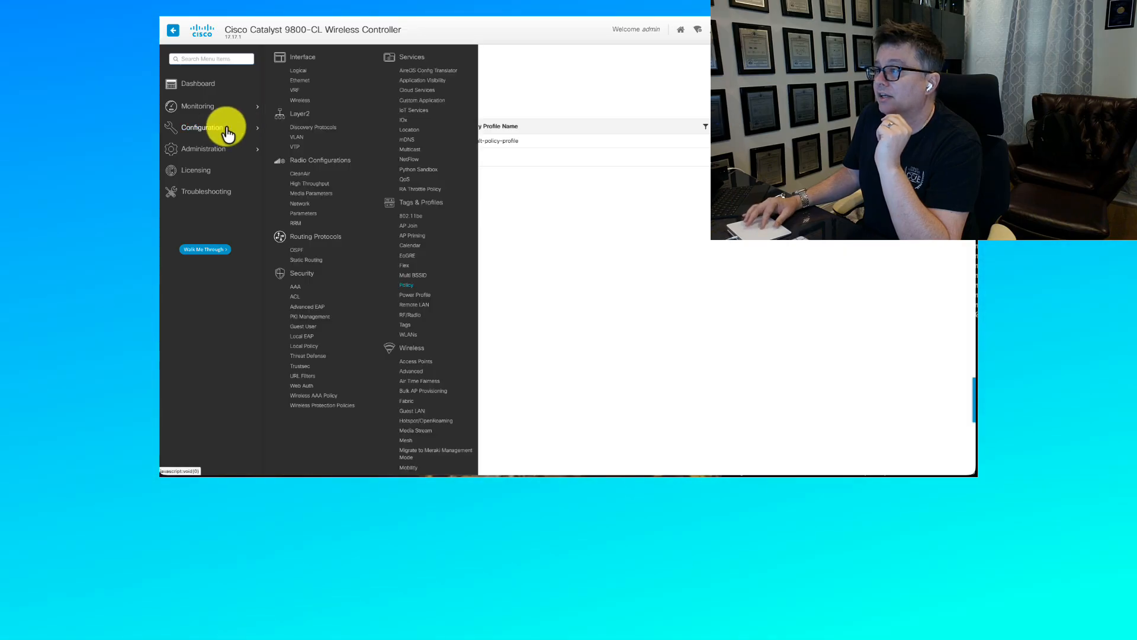
{"action": "left_click", "coordinate": [409, 328]}
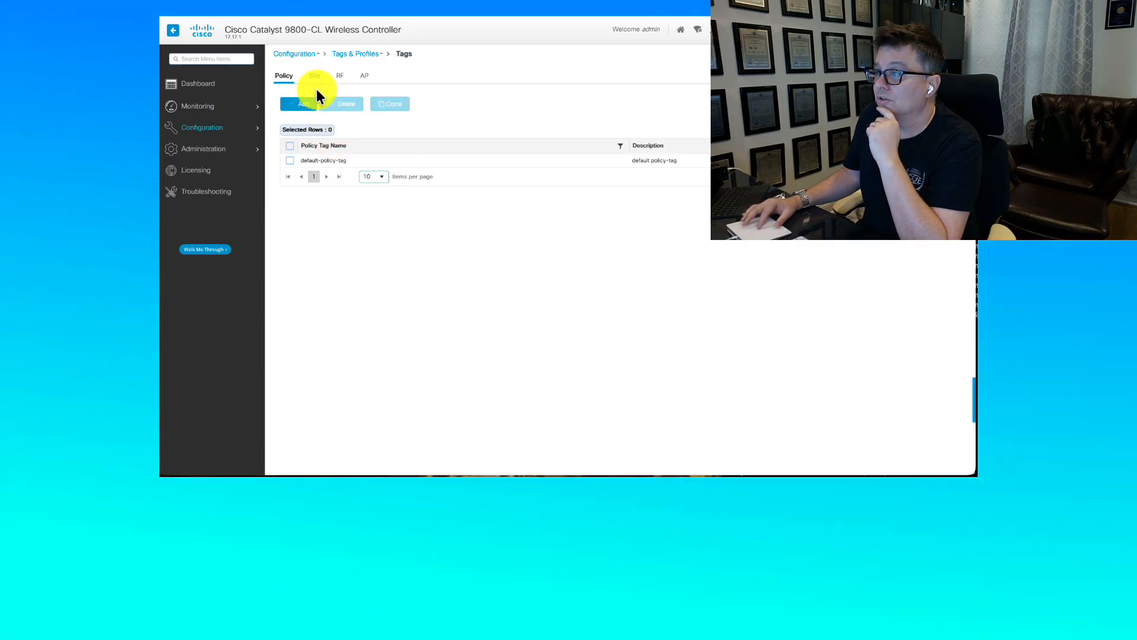
{"action": "left_click", "coordinate": [314, 75]}
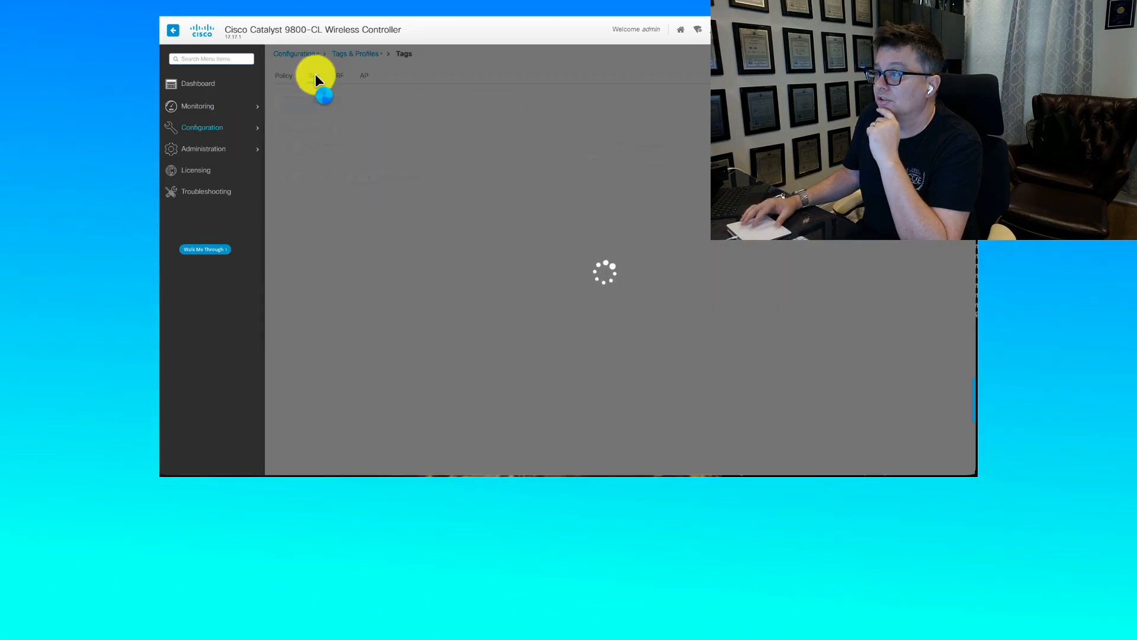
{"action": "left_click", "coordinate": [322, 172]}
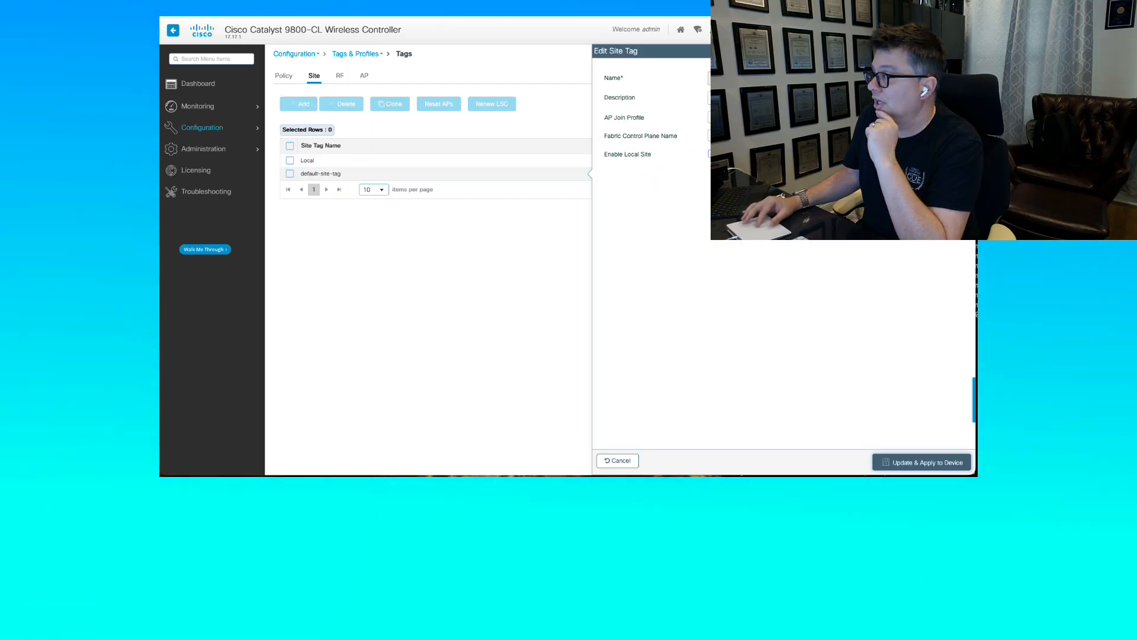
{"action": "left_click", "coordinate": [968, 51]}
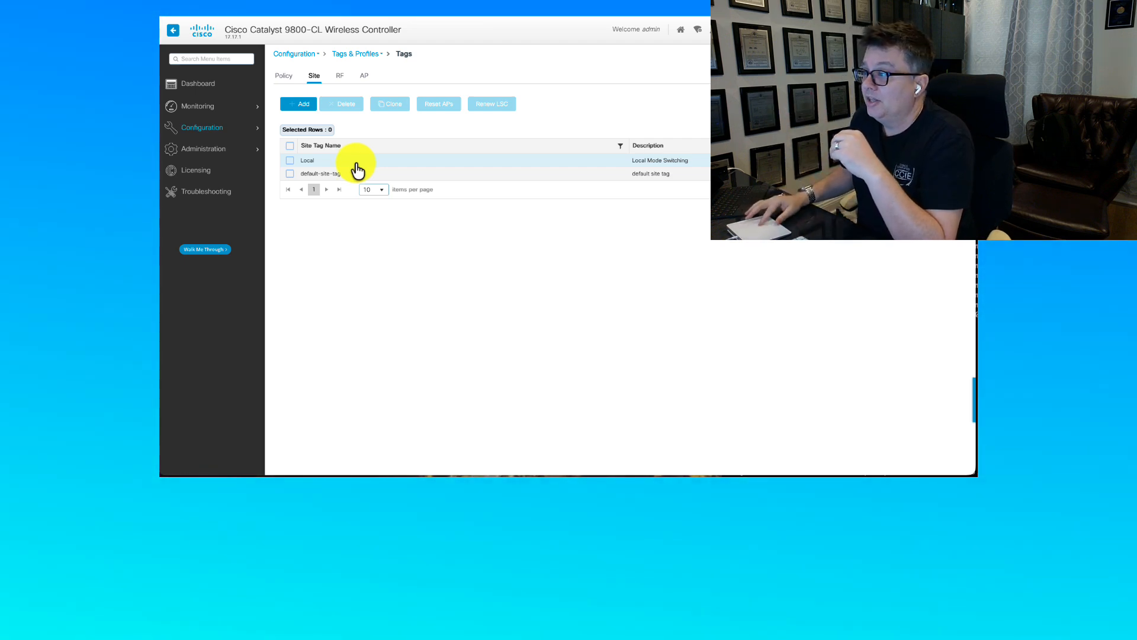
{"action": "left_click", "coordinate": [358, 169]}
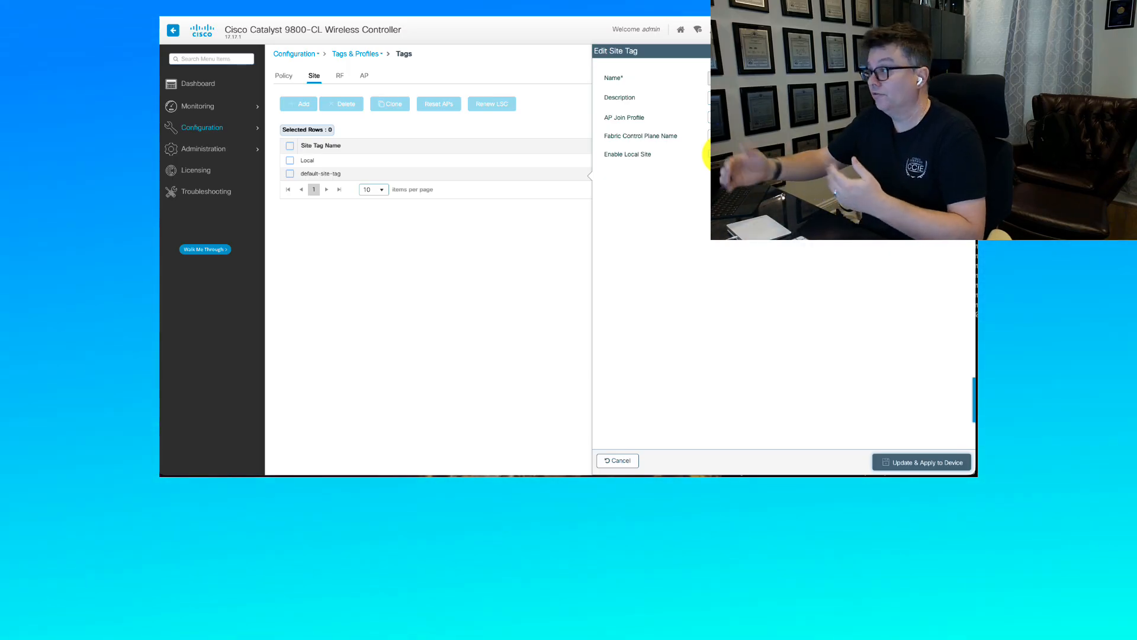
{"action": "left_click", "coordinate": [968, 51]}
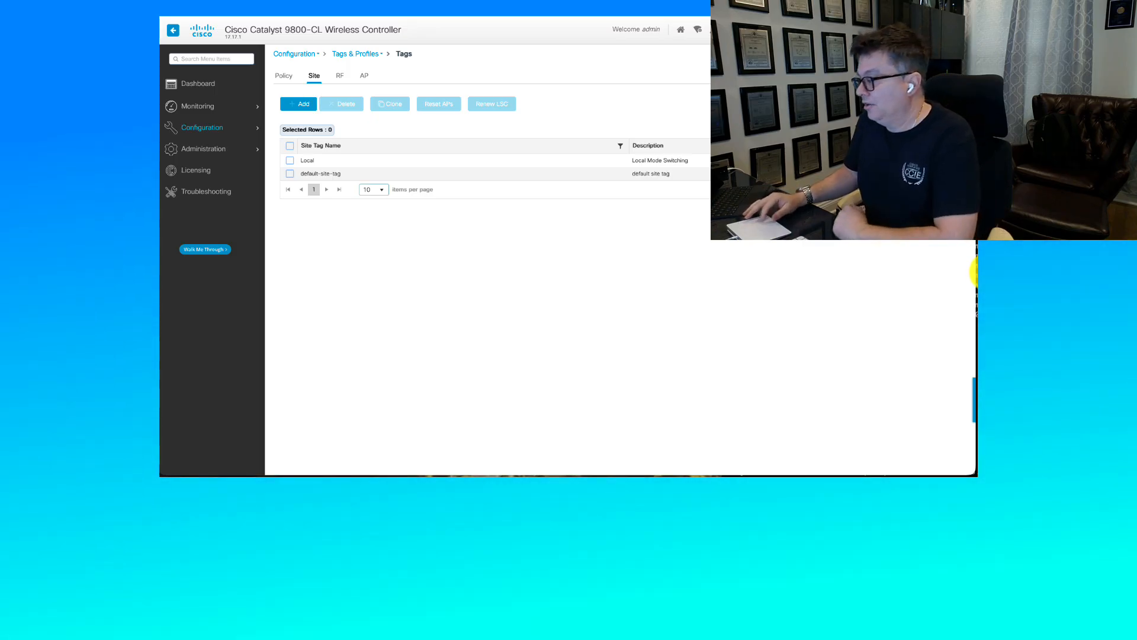
Step: Switch to iPhone Mirroring, then view the registered access point's statistics from the controller dashboard and return to the dashboard
{"action": "left_click", "coordinate": [481, 476]}
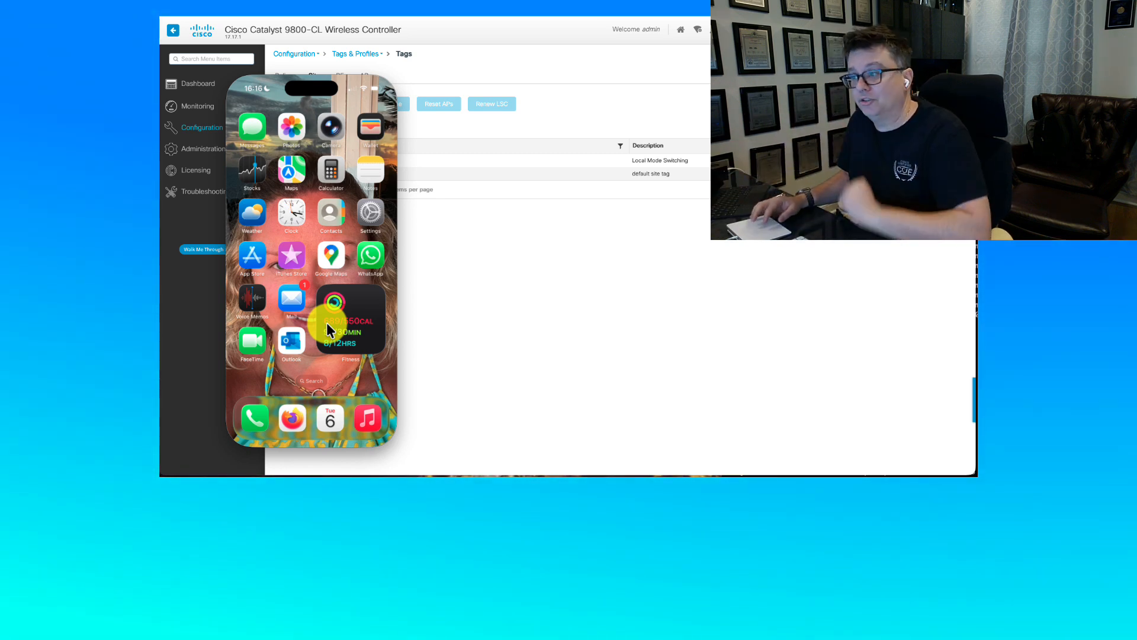
{"action": "left_click", "coordinate": [558, 342]}
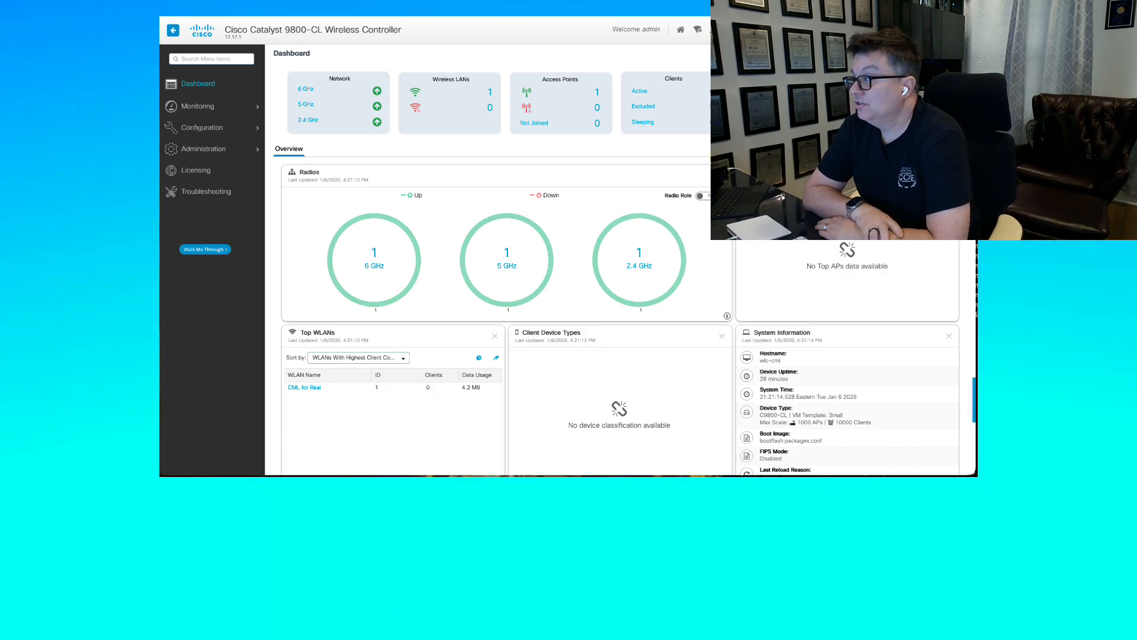
{"action": "left_click", "coordinate": [595, 94]}
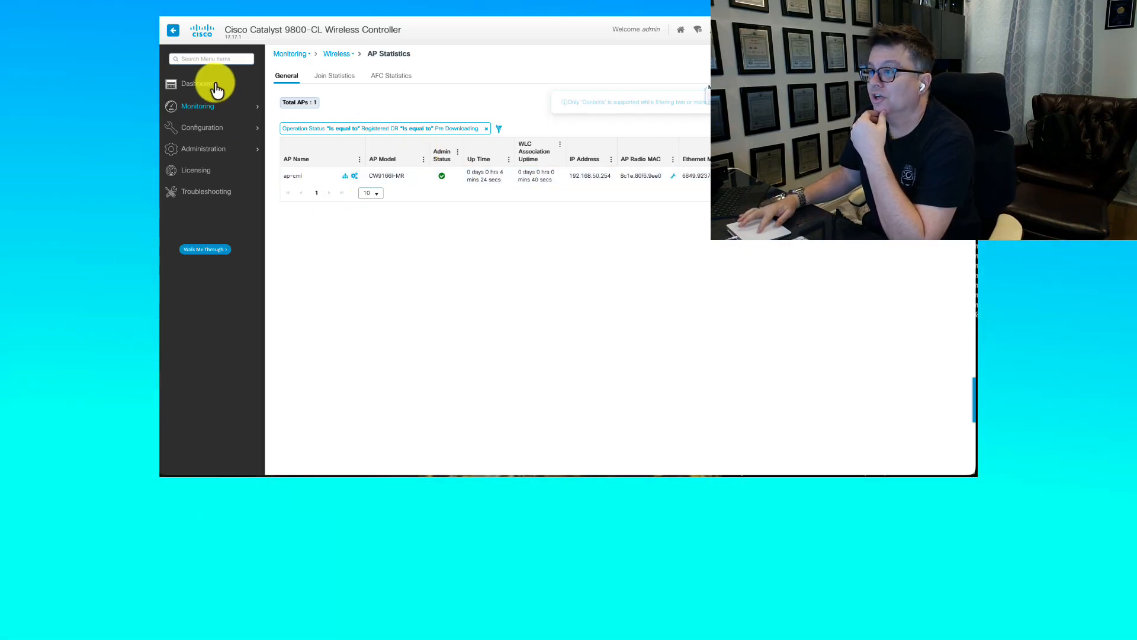
{"action": "left_click", "coordinate": [214, 89]}
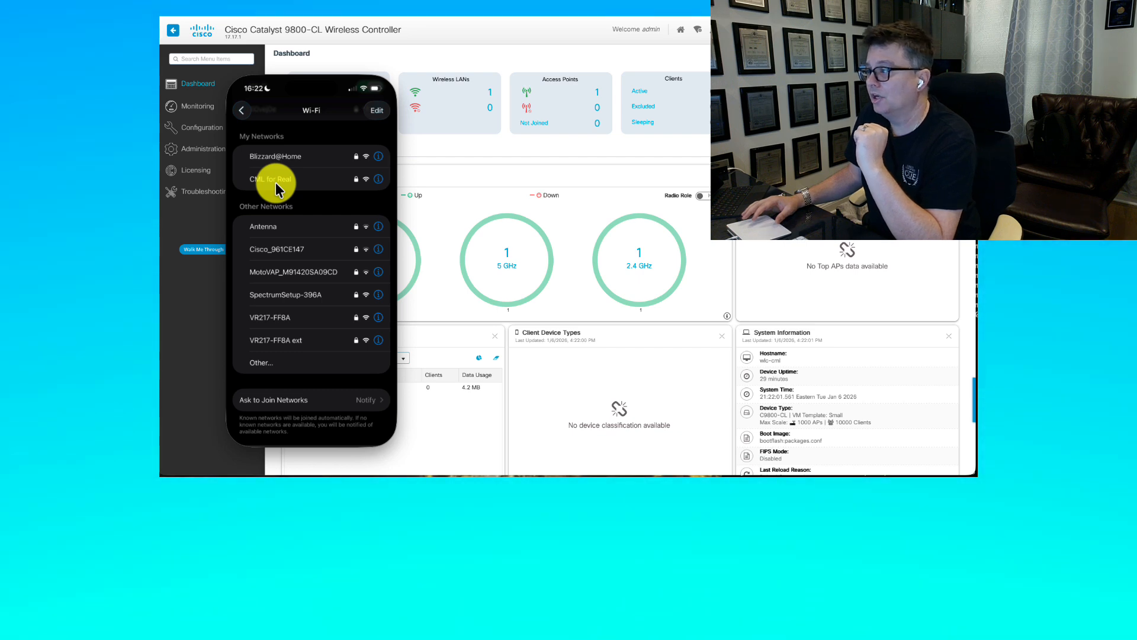
Step: Join the mirrored iPhone to the "CML for Real" Wi-Fi network and check its IPv4 address details
{"action": "left_click", "coordinate": [275, 179]}
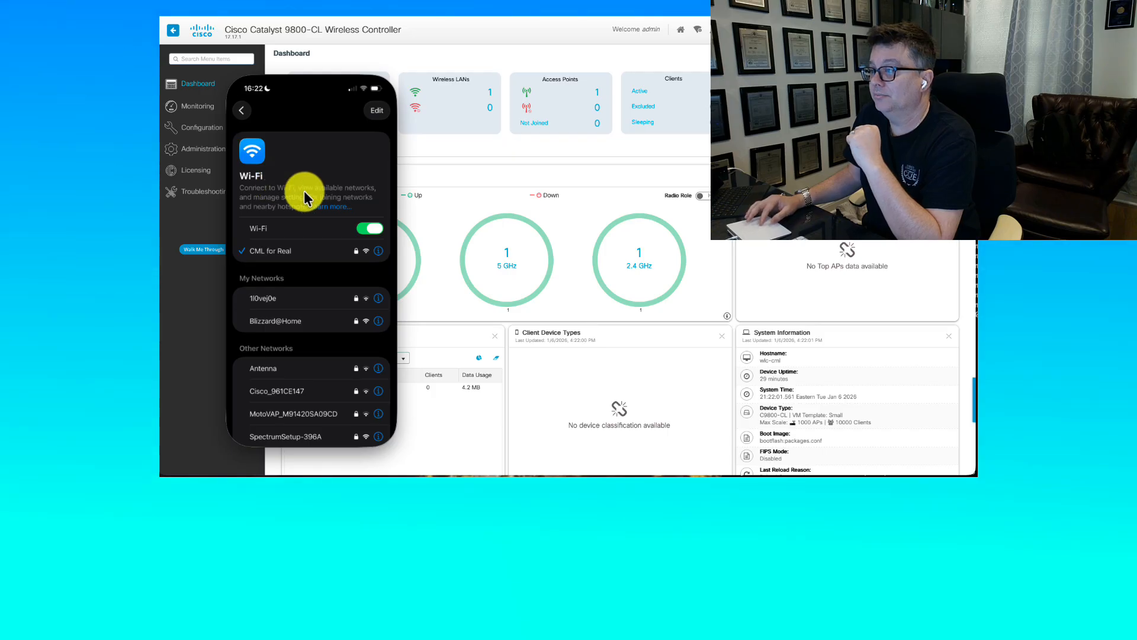
{"action": "left_click", "coordinate": [378, 251]}
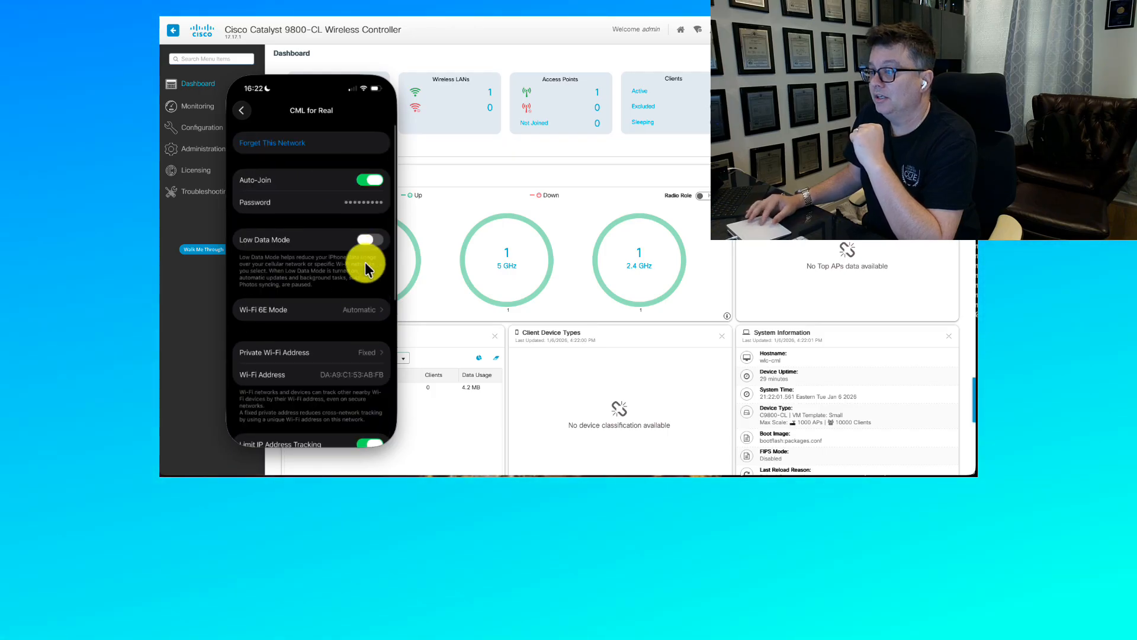
{"action": "scroll", "coordinate": [345, 283], "scroll_direction": "down", "scroll_amount": 5}
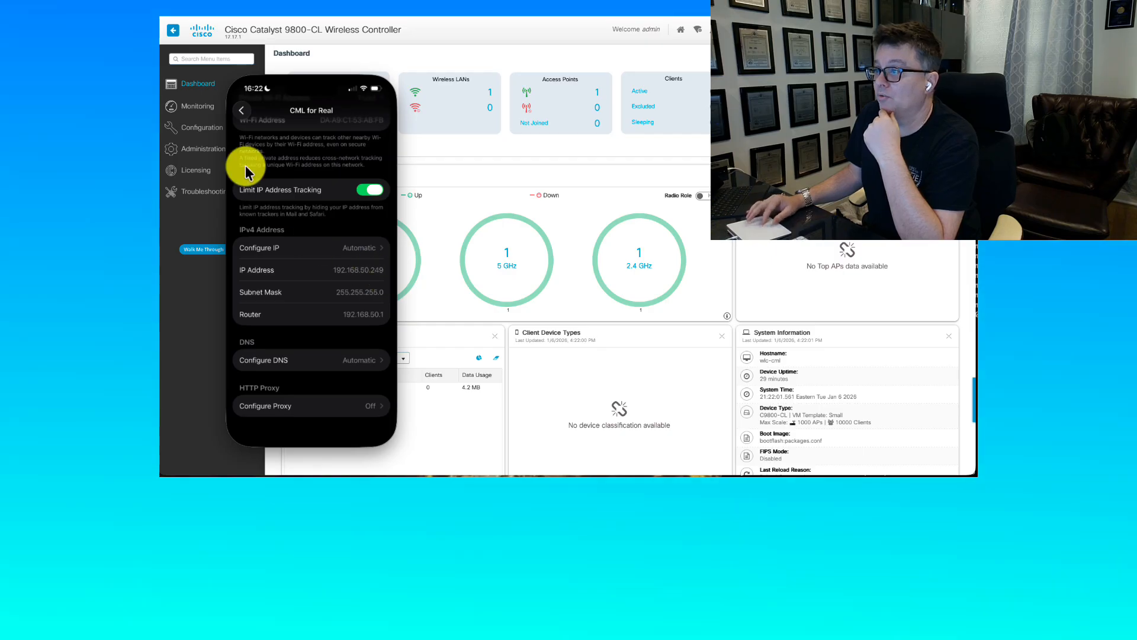
{"action": "left_click", "coordinate": [241, 111]}
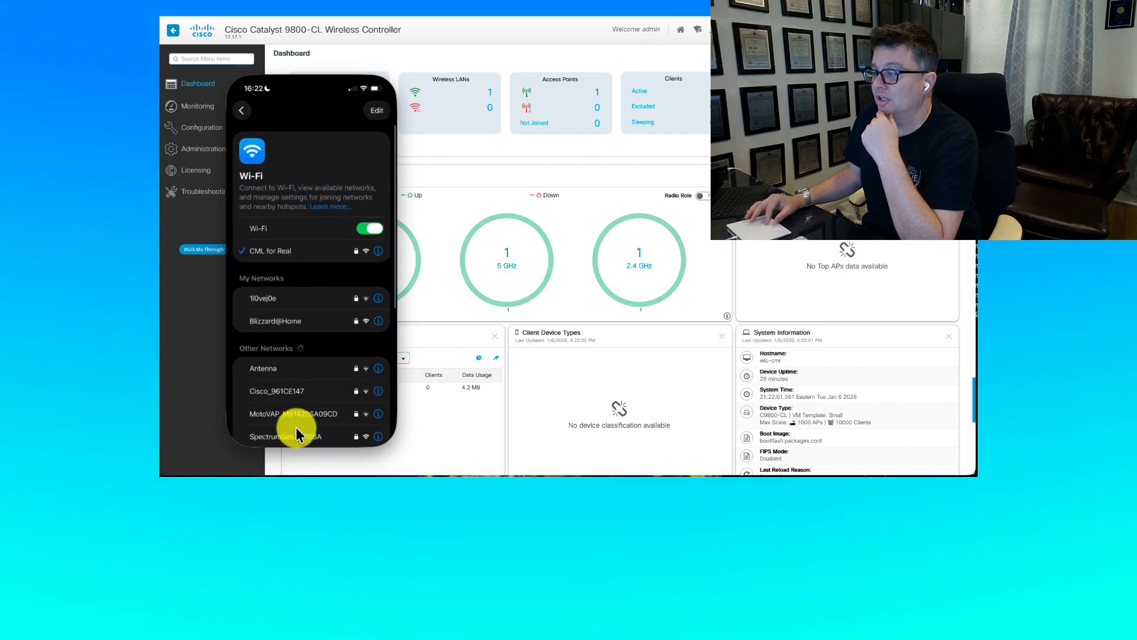
{"action": "left_click", "coordinate": [243, 112]}
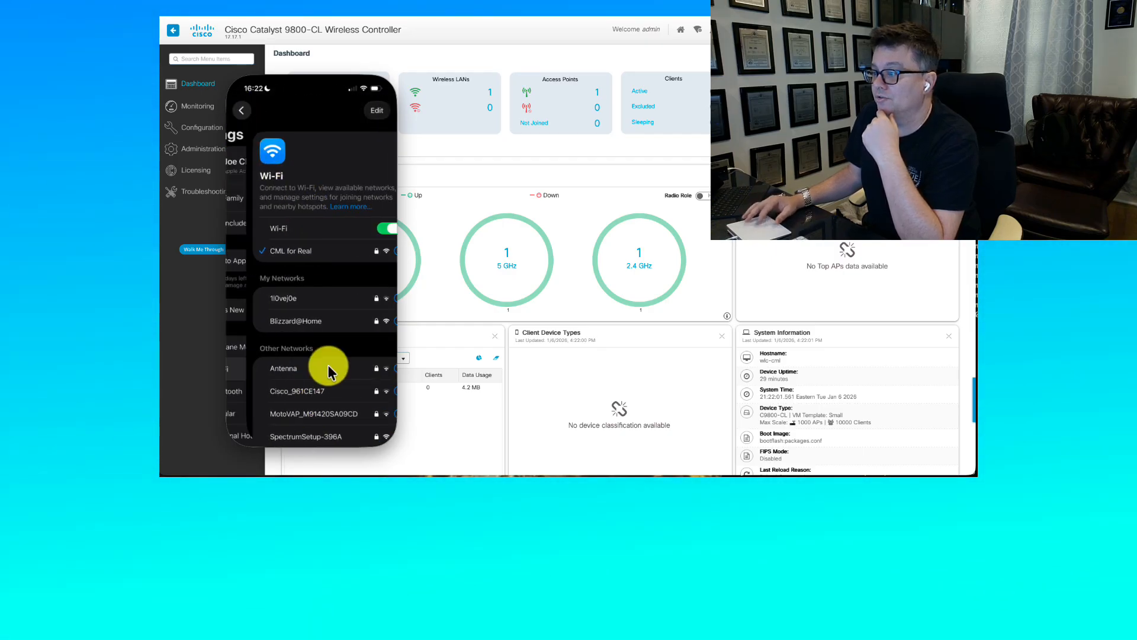
{"action": "left_click", "coordinate": [308, 443]}
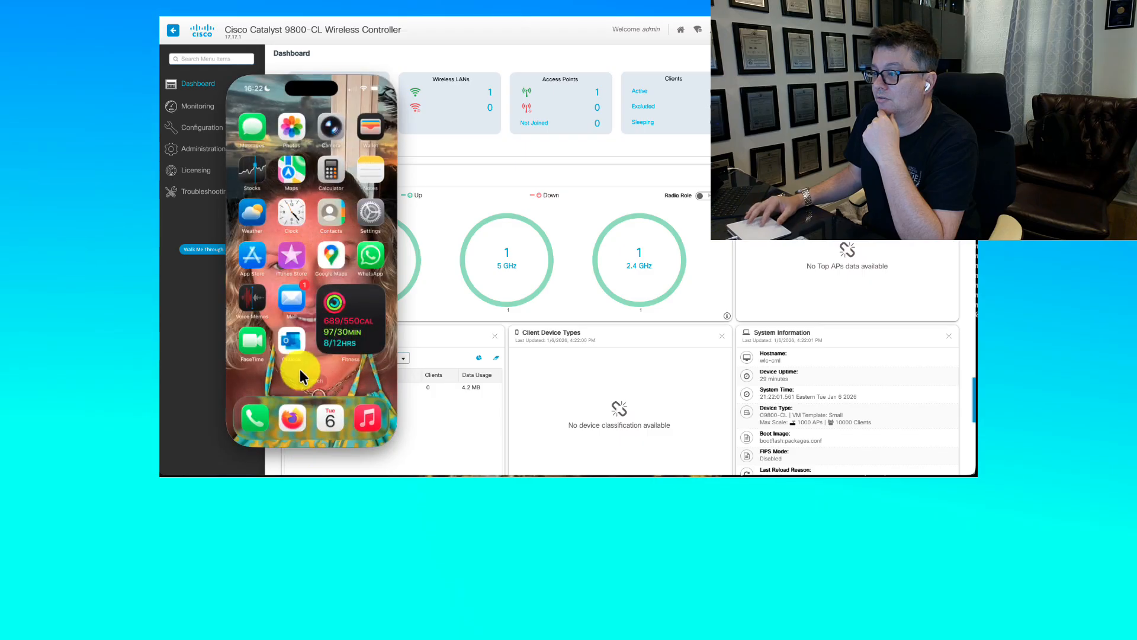
Step: Run the Wi-Fi diagnostics from the iPhone's NMS folder to check signal, channel and data rate, and close the report
{"action": "scroll", "coordinate": [300, 368], "scroll_direction": "right", "scroll_amount": 3}
{"action": "scroll", "coordinate": [296, 369], "scroll_direction": "right", "scroll_amount": 3}
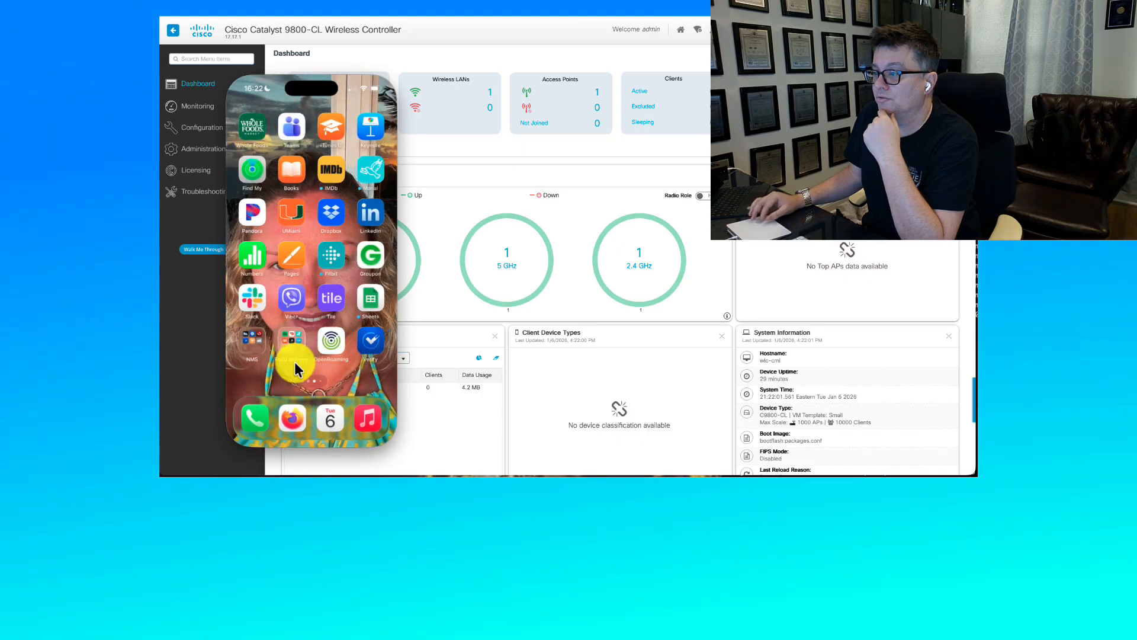
{"action": "left_click", "coordinate": [256, 349]}
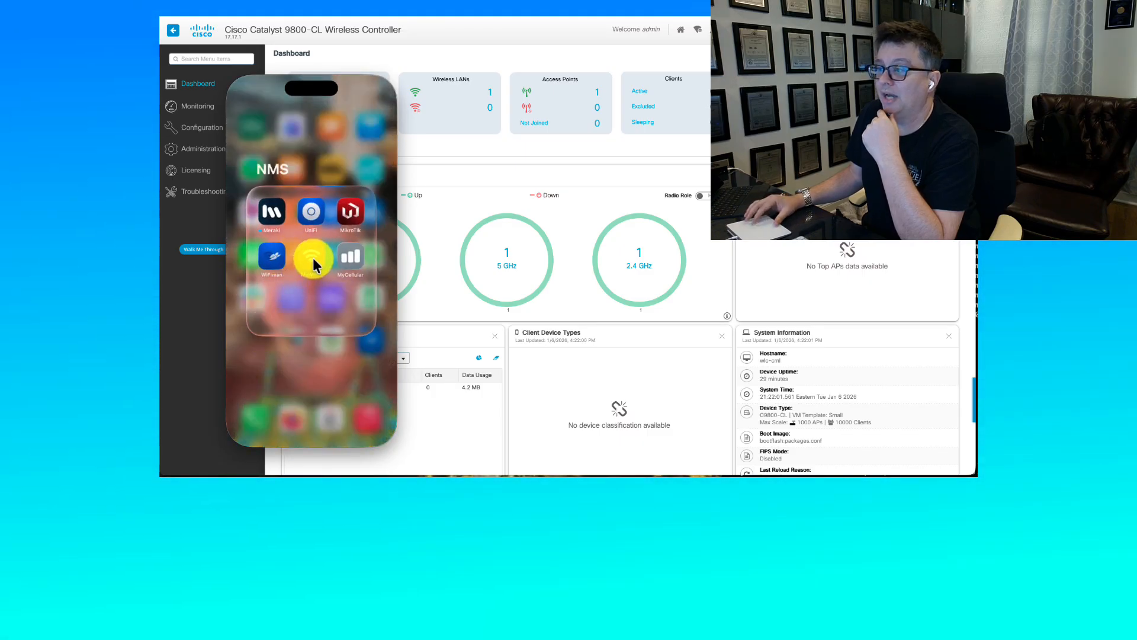
{"action": "left_click", "coordinate": [313, 259]}
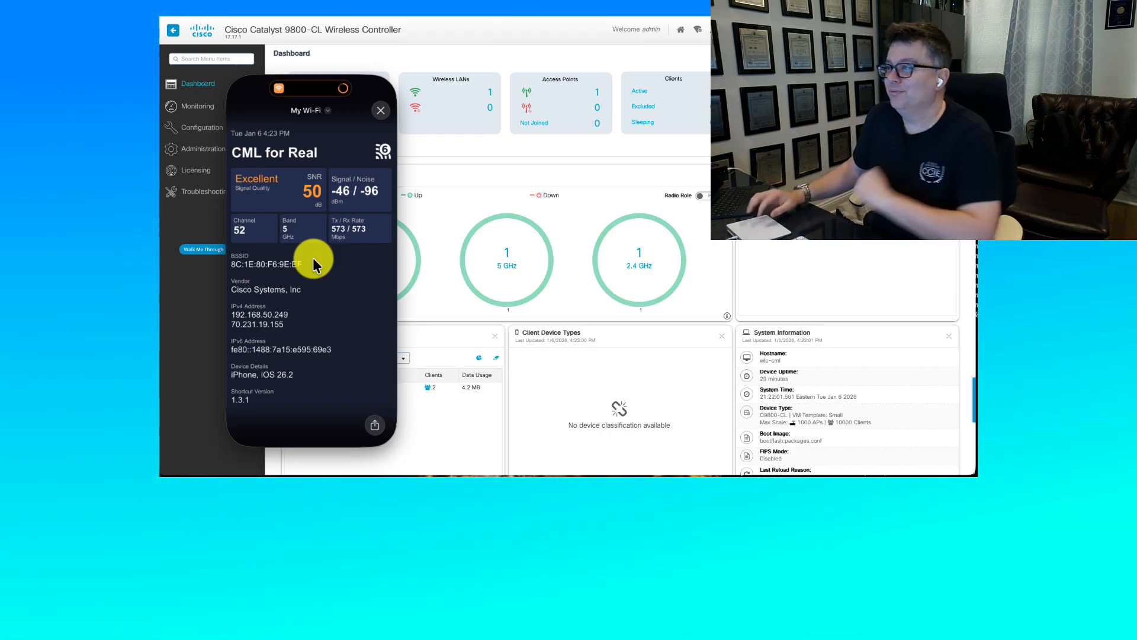
{"action": "left_click", "coordinate": [380, 113]}
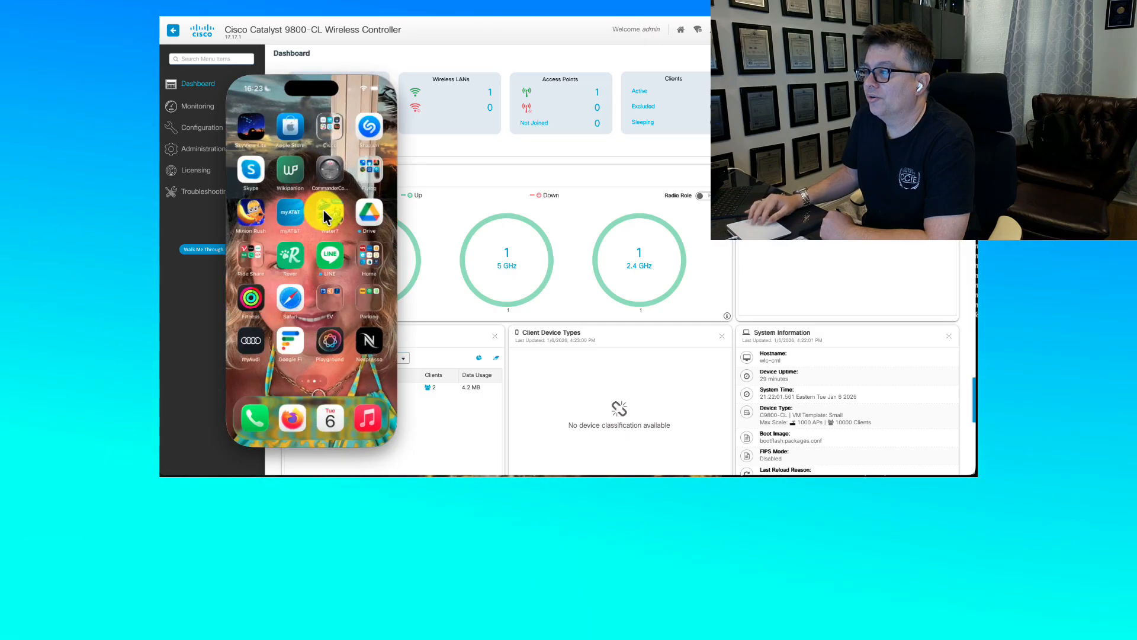
Step: Ping 8.8.8.8 from the iPhone's terminal app, and reconnect iPhone Mirroring
{"action": "scroll", "coordinate": [325, 216], "scroll_direction": "right", "scroll_amount": 5}
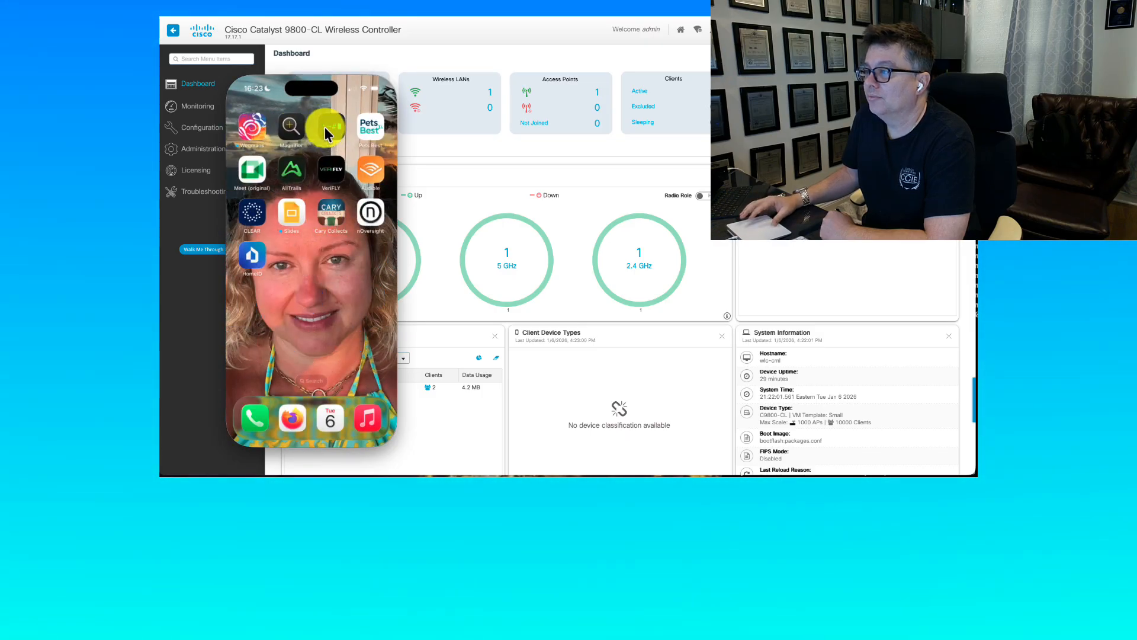
{"action": "left_click", "coordinate": [327, 126]}
{"action": "type", "text": "ping 8.8.8.8"}
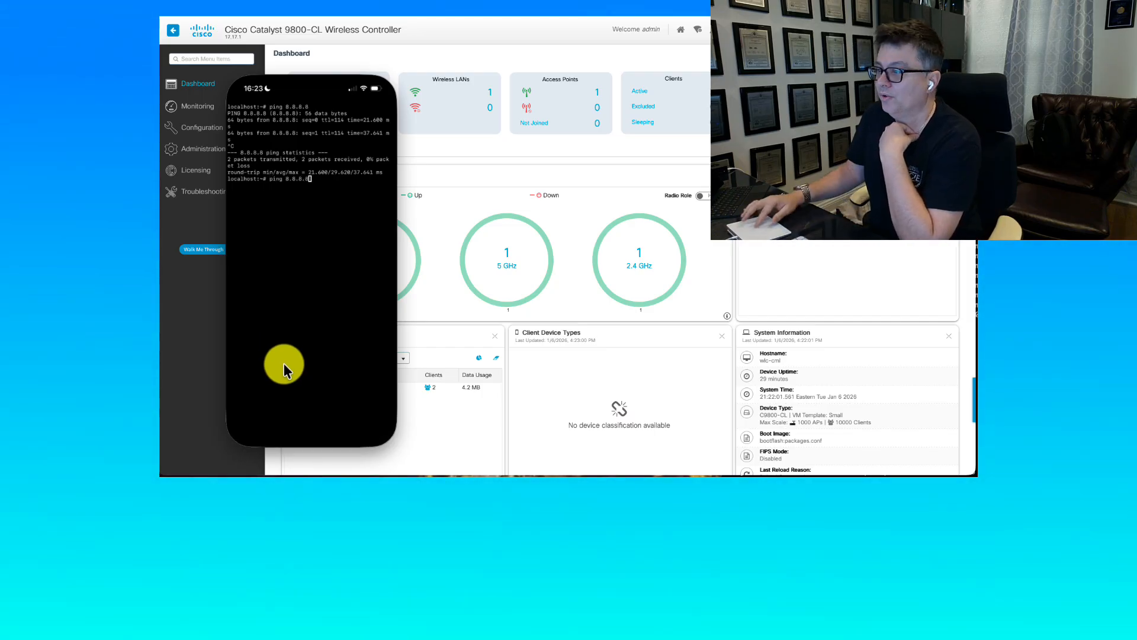
{"action": "left_click", "coordinate": [300, 444]}
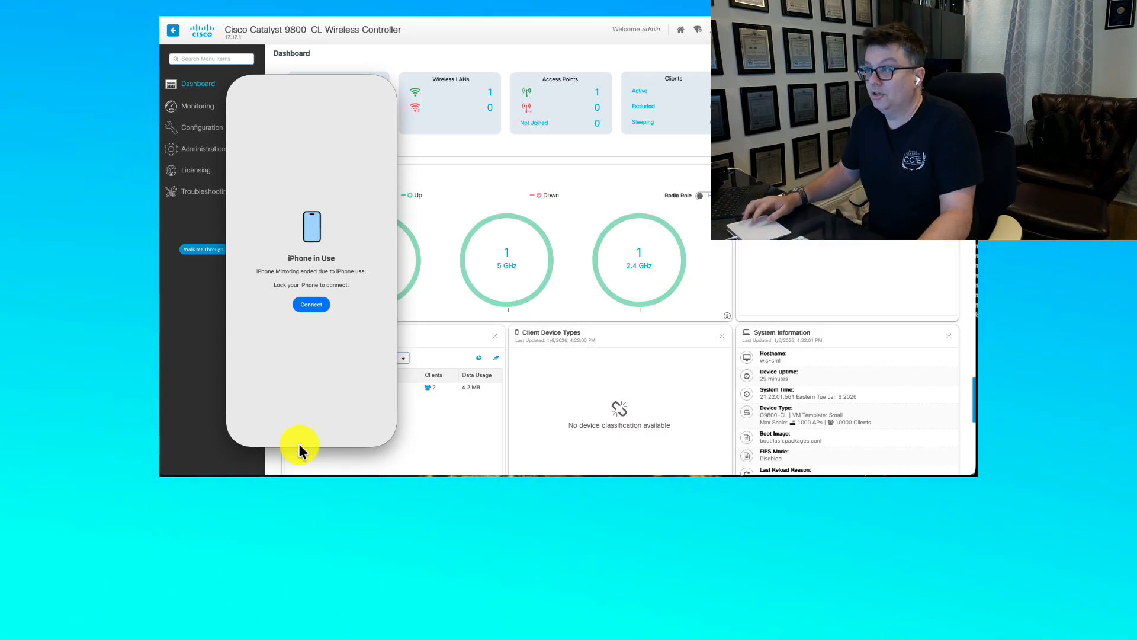
{"action": "left_click", "coordinate": [305, 300]}
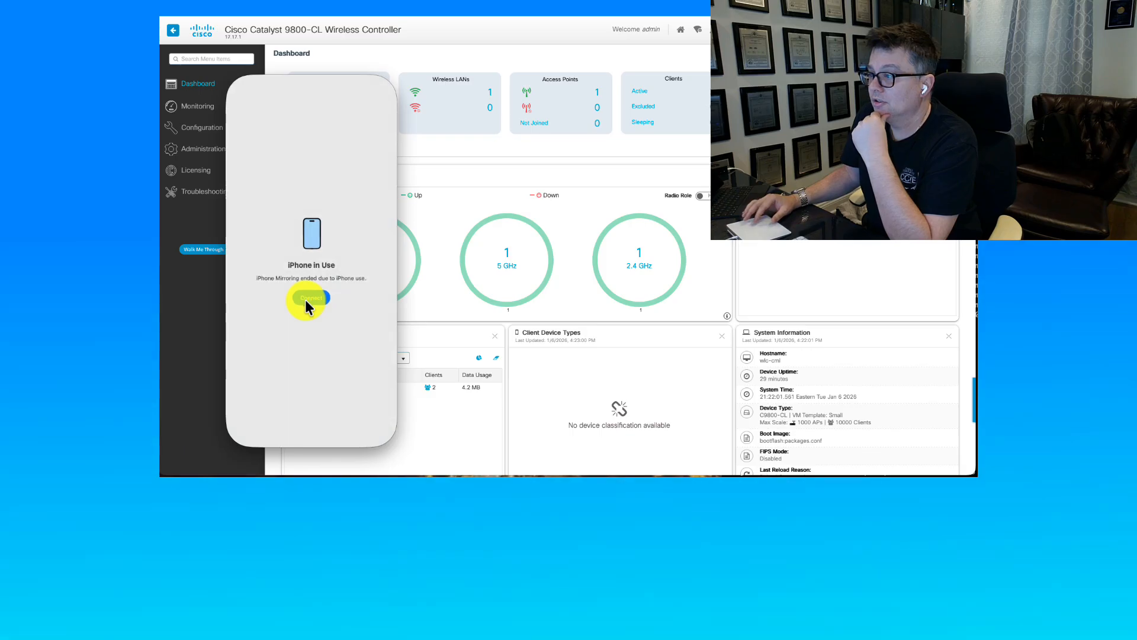
Step: Try to reconnect iPhone Mirroring to the iPhone, restarting the mirroring app between attempts
{"action": "left_click", "coordinate": [305, 300]}
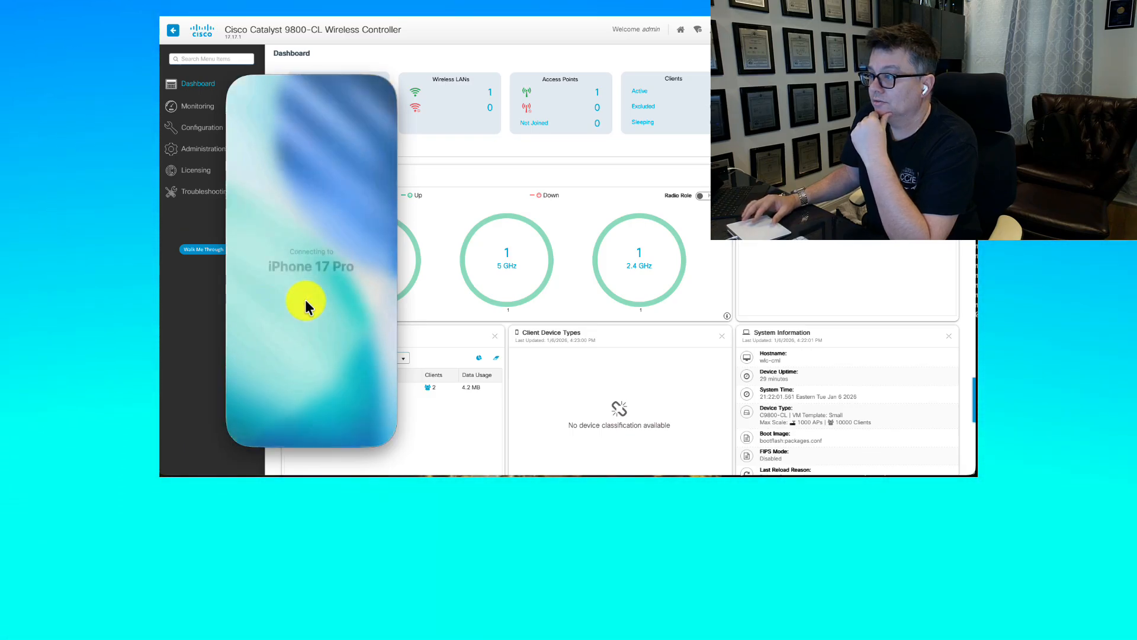
{"action": "left_click", "coordinate": [305, 299]}
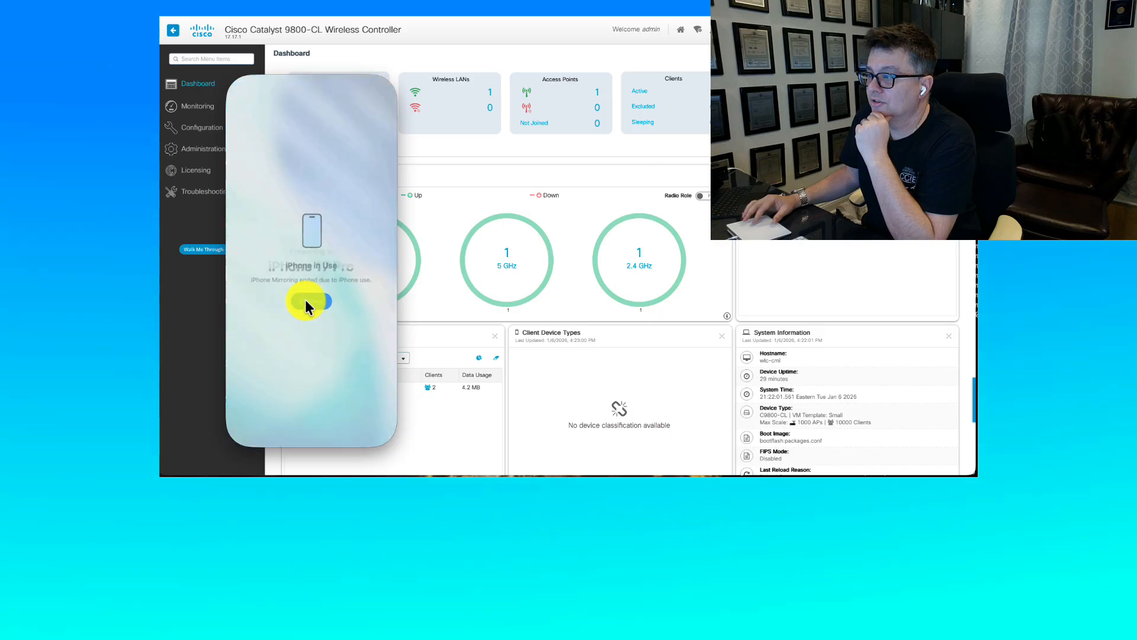
{"action": "left_click", "coordinate": [304, 298]}
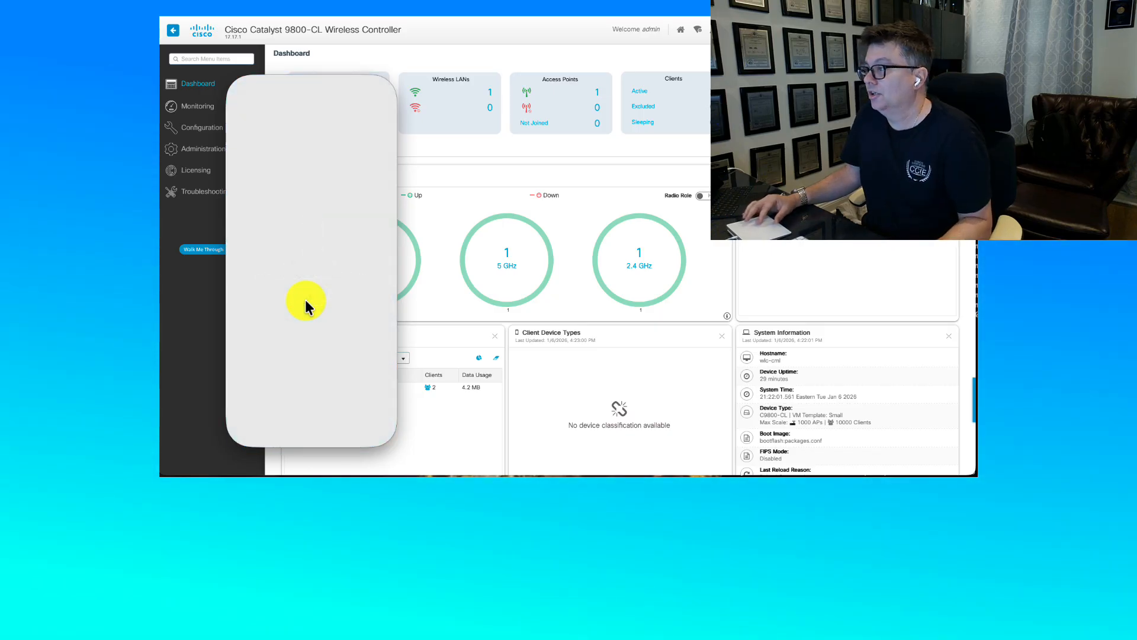
{"action": "key", "text": "super+q"}
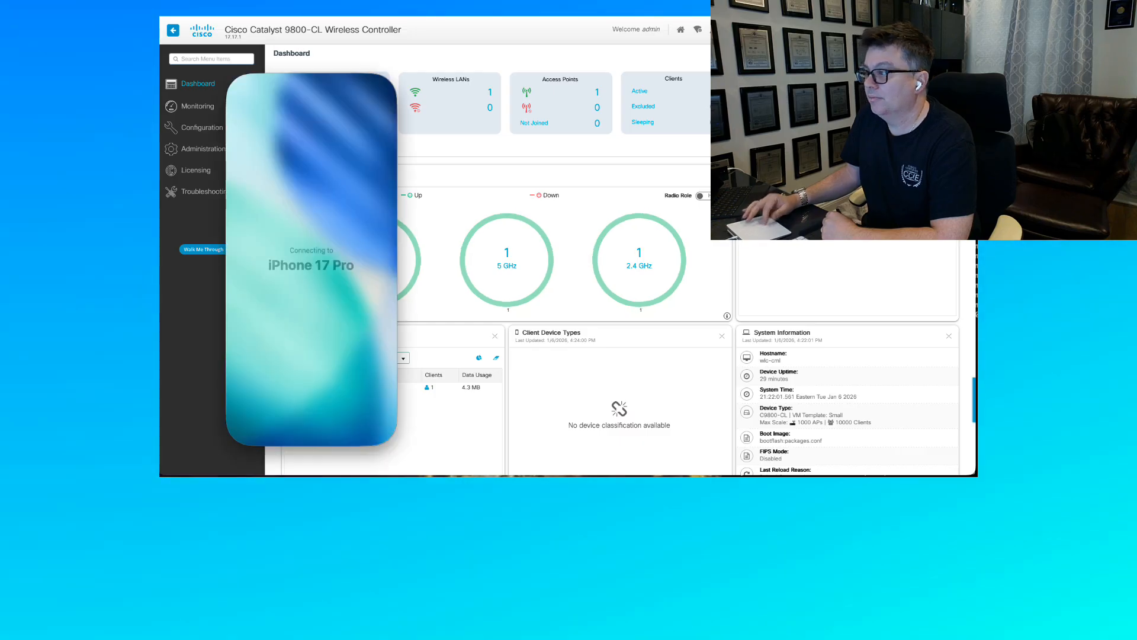
{"action": "left_click", "coordinate": [316, 296]}
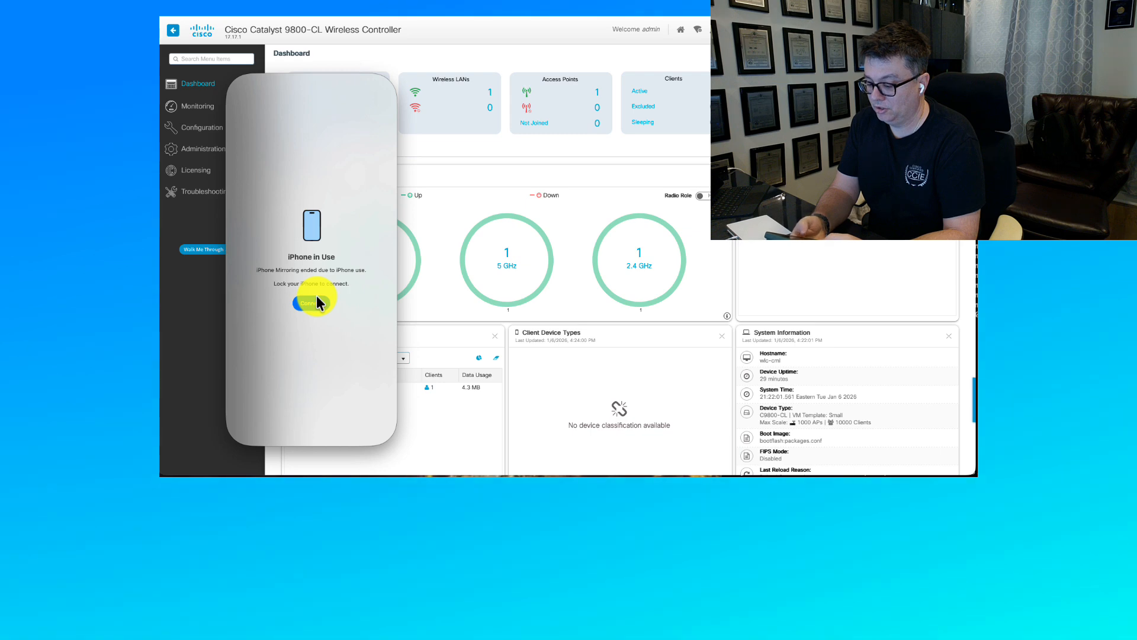
{"action": "left_click", "coordinate": [315, 300]}
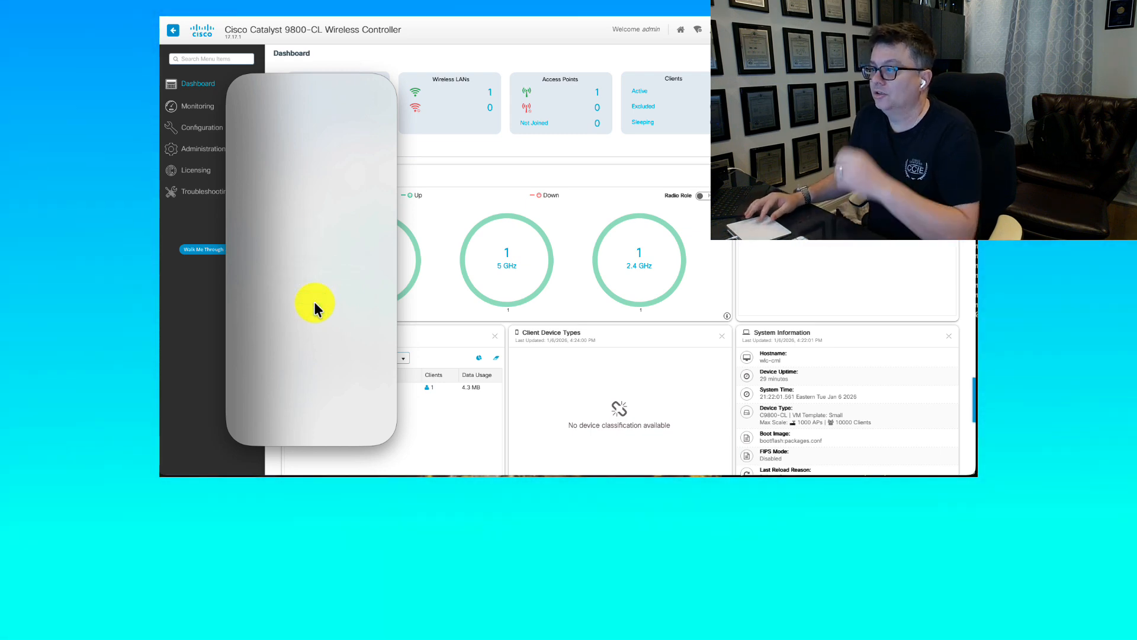
{"action": "left_click", "coordinate": [315, 302]}
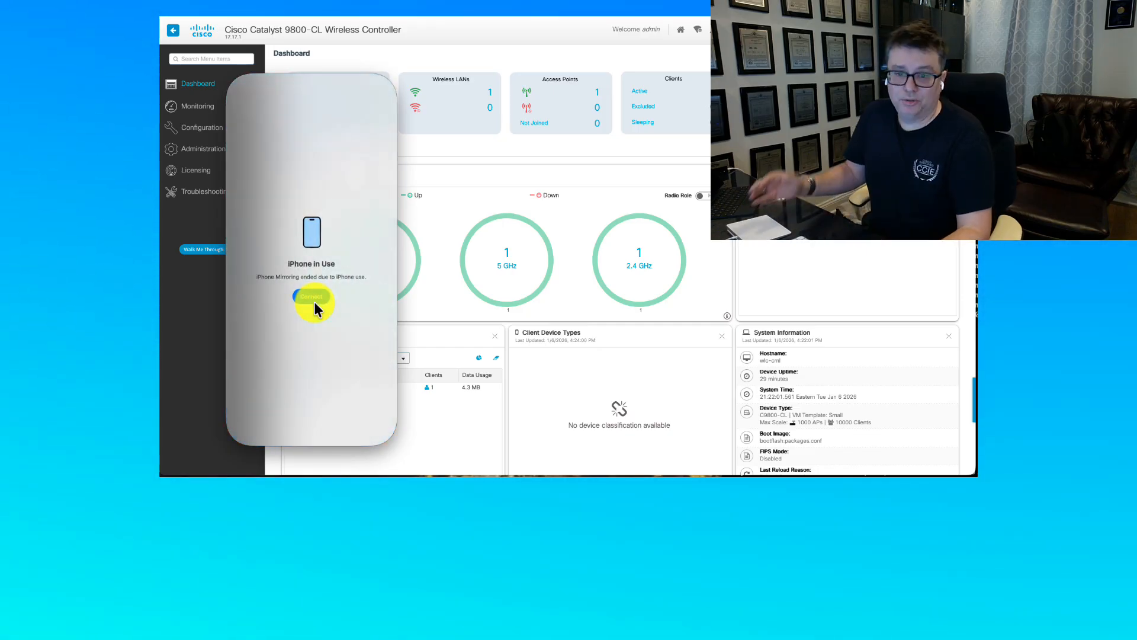
Step: Switch to Cisco Modeling Labs, open packet capture on the link between wlc-cml and The Real World, clear old packets and start a capture
{"action": "left_click", "coordinate": [214, 322]}
{"action": "key", "text": "ctrl+Tab"}
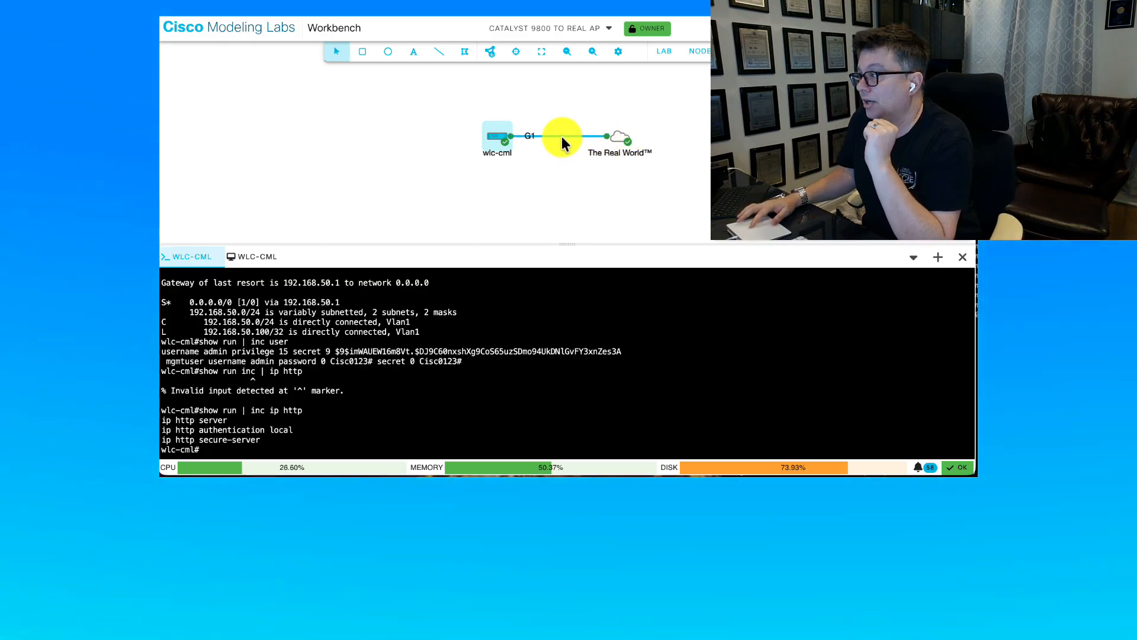
{"action": "right_click", "coordinate": [561, 136]}
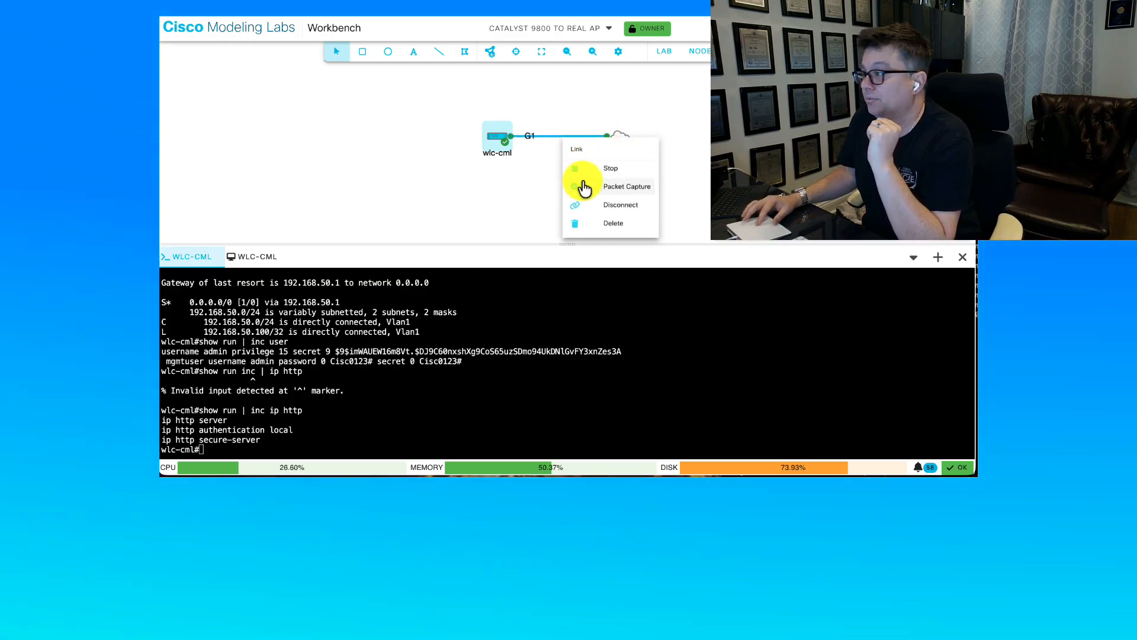
{"action": "left_click", "coordinate": [616, 187]}
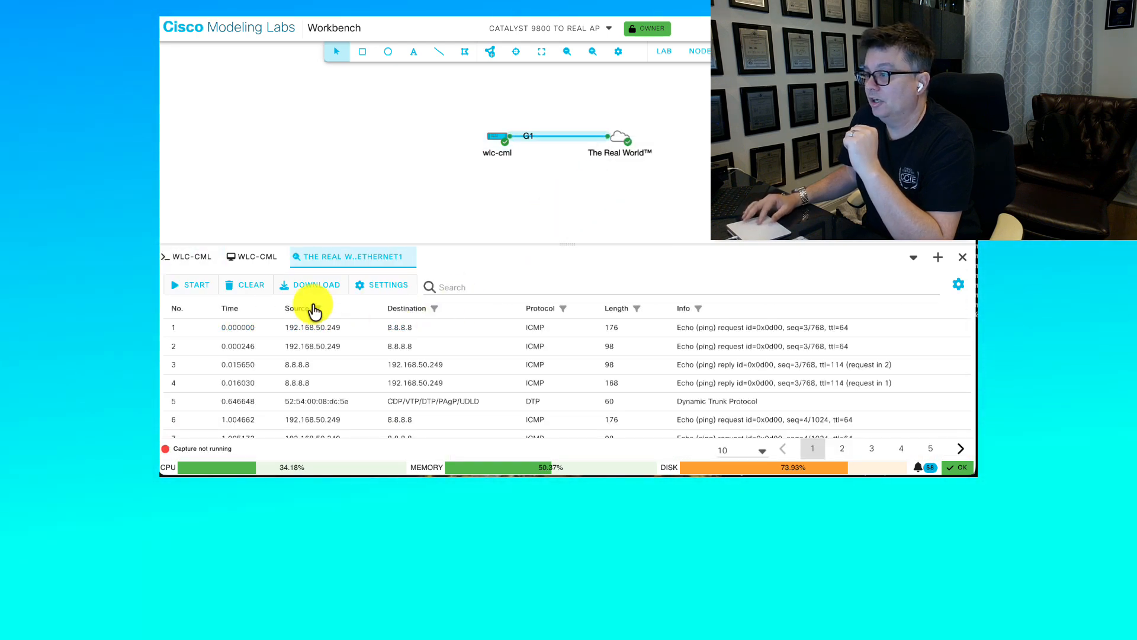
{"action": "left_click", "coordinate": [249, 285]}
{"action": "left_click", "coordinate": [191, 286]}
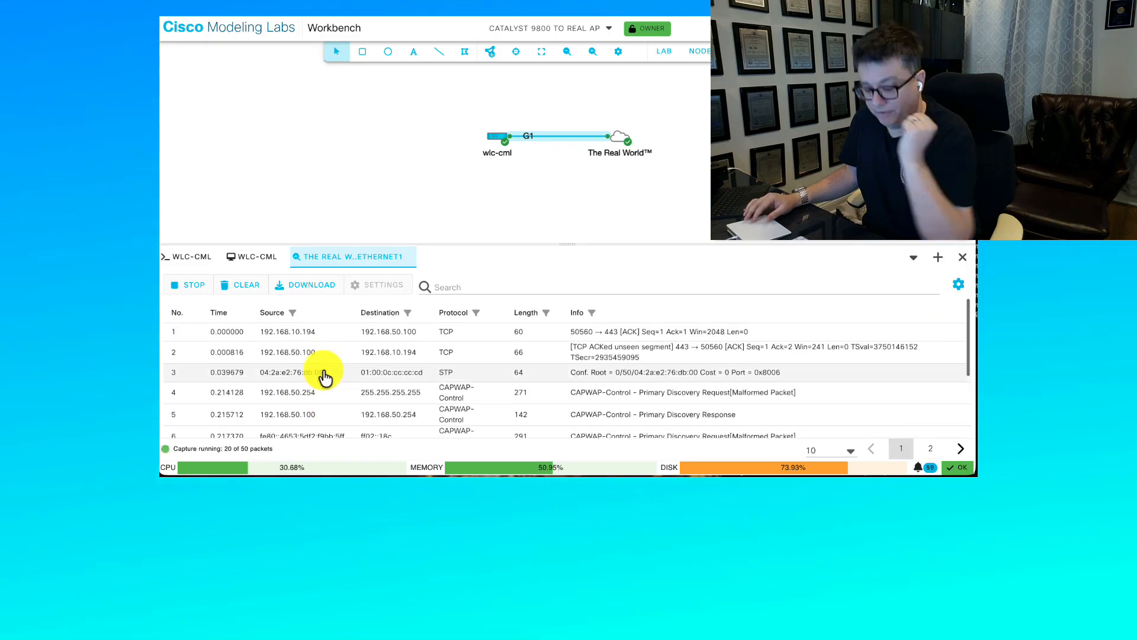
Step: Inspect the CAPWAP-Control Primary Discovery Request from 192.168.50.254, expanding its wireless access point control section and header
{"action": "scroll", "coordinate": [323, 375], "scroll_direction": "down", "scroll_amount": 3}
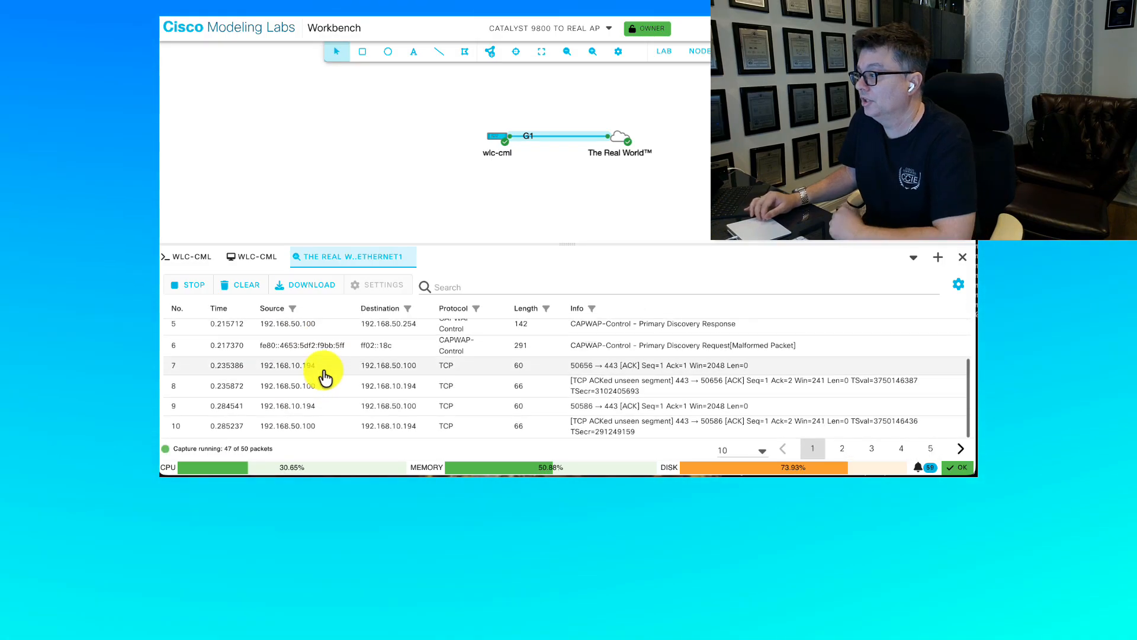
{"action": "scroll", "coordinate": [651, 409], "scroll_direction": "up", "scroll_amount": 3}
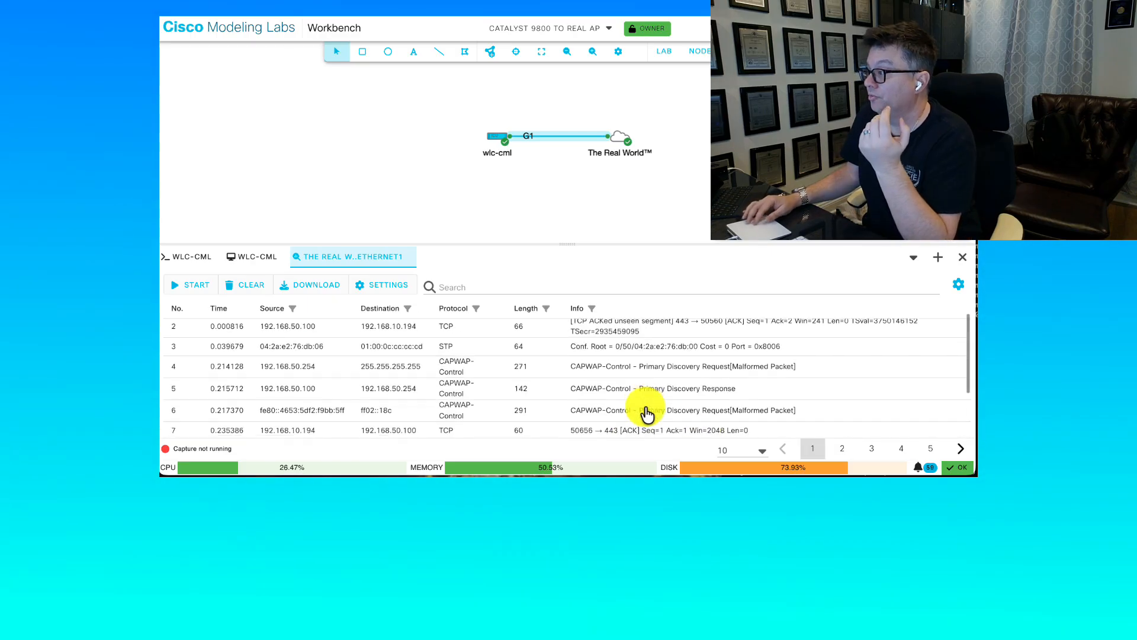
{"action": "left_click", "coordinate": [570, 382]}
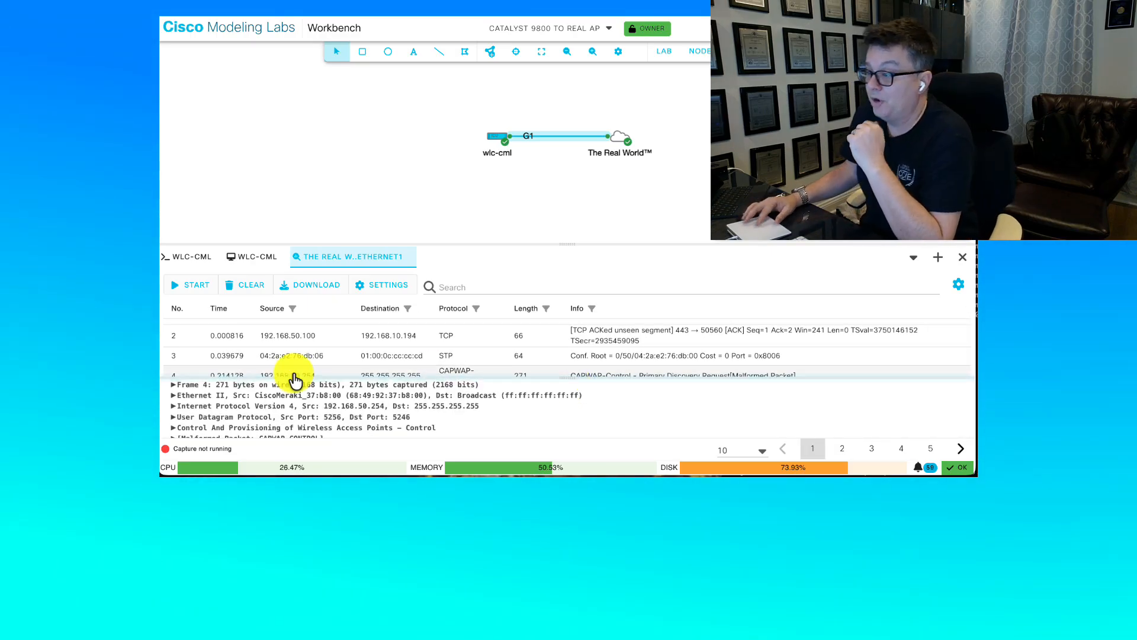
{"action": "scroll", "coordinate": [262, 417], "scroll_direction": "down", "scroll_amount": 1}
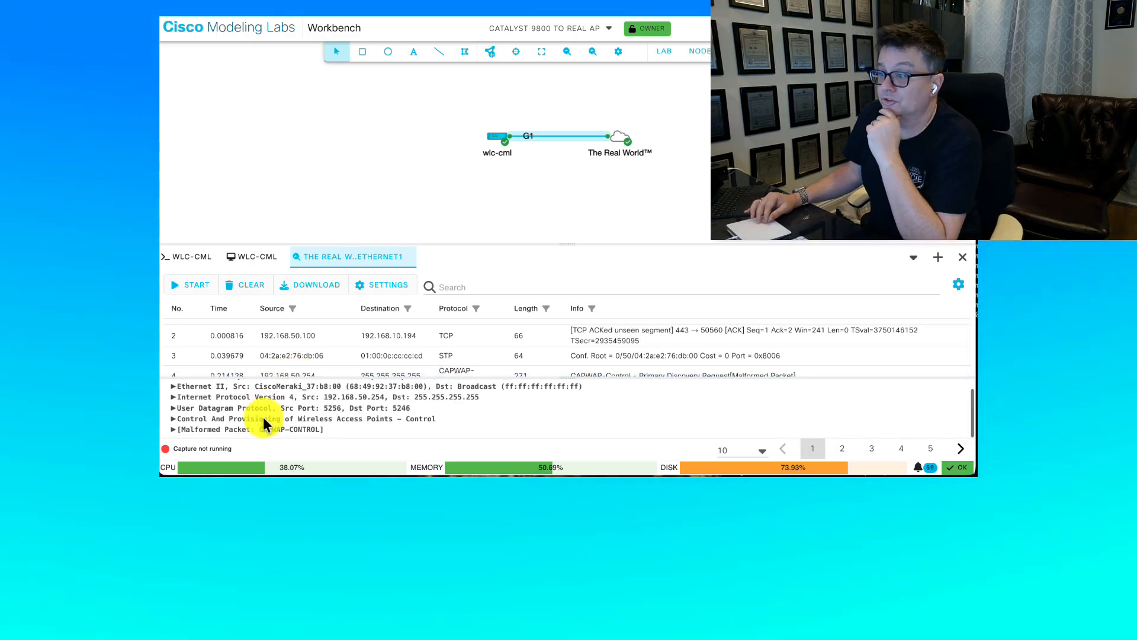
{"action": "left_click", "coordinate": [172, 422]}
{"action": "scroll", "coordinate": [170, 421], "scroll_direction": "down", "scroll_amount": 2}
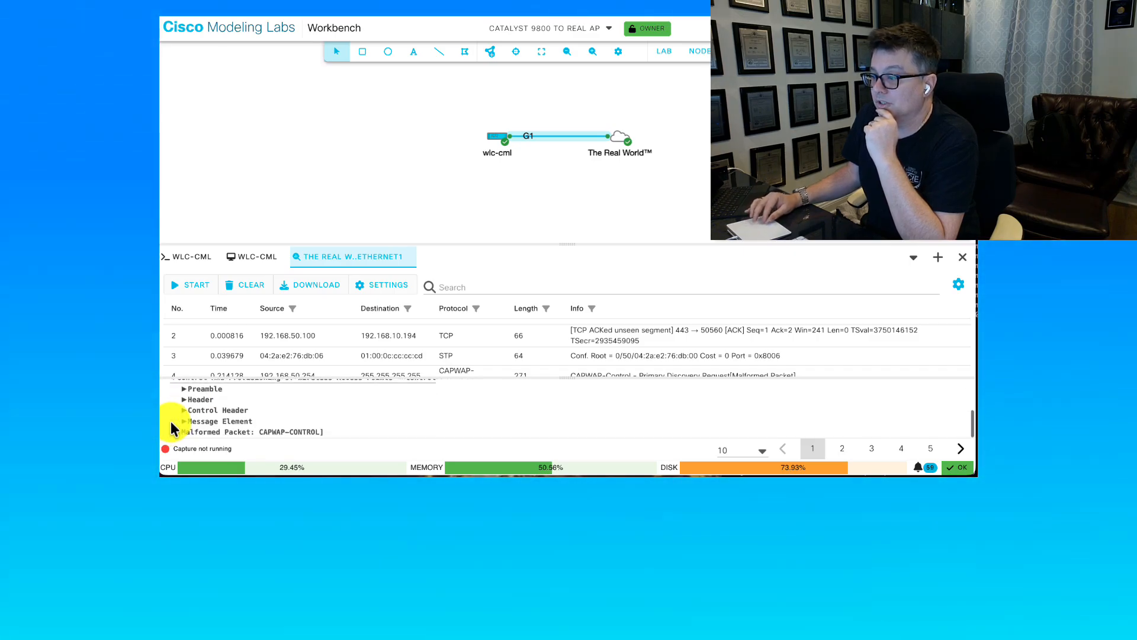
{"action": "left_click", "coordinate": [181, 401]}
{"action": "scroll", "coordinate": [182, 407], "scroll_direction": "down", "scroll_amount": 5}
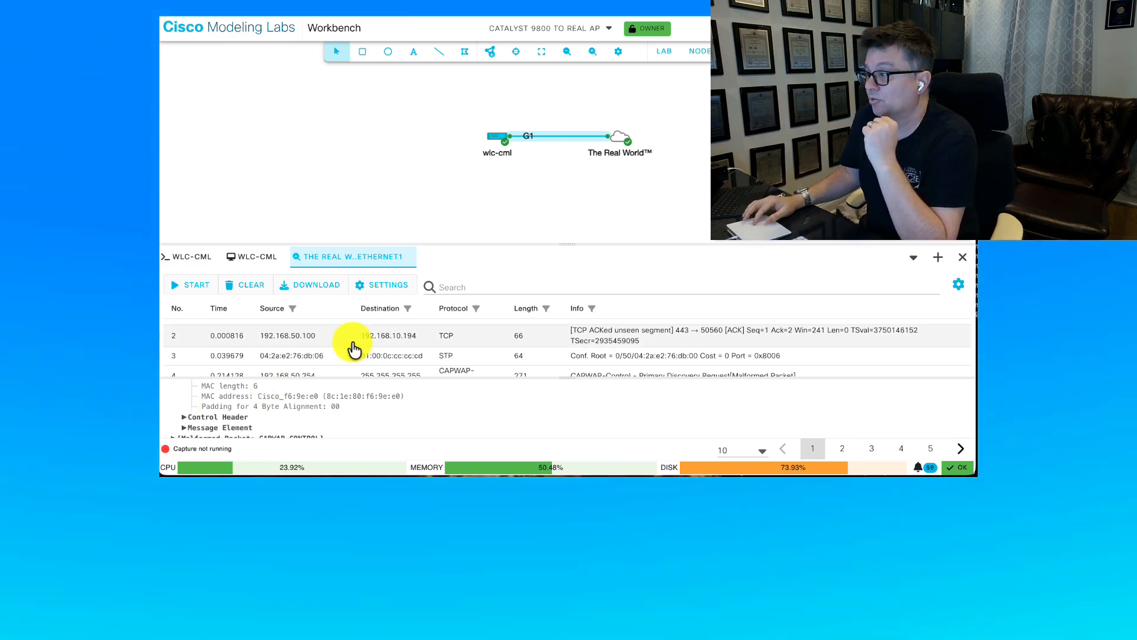
Step: Enlarge the packet list and examine pages 2 to 5 of the capture for CAPWAP and DTLS traffic
{"action": "left_click", "coordinate": [841, 449]}
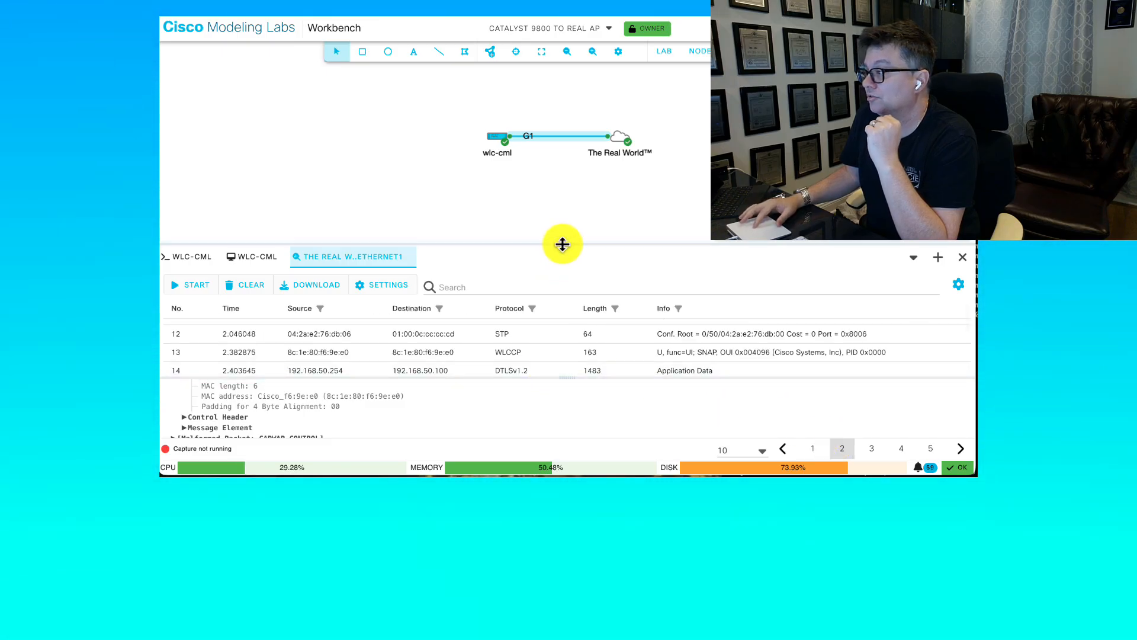
{"action": "left_click_drag", "start_coordinate": [562, 244], "coordinate": [556, 144]}
{"action": "left_click_drag", "start_coordinate": [557, 276], "coordinate": [556, 388]}
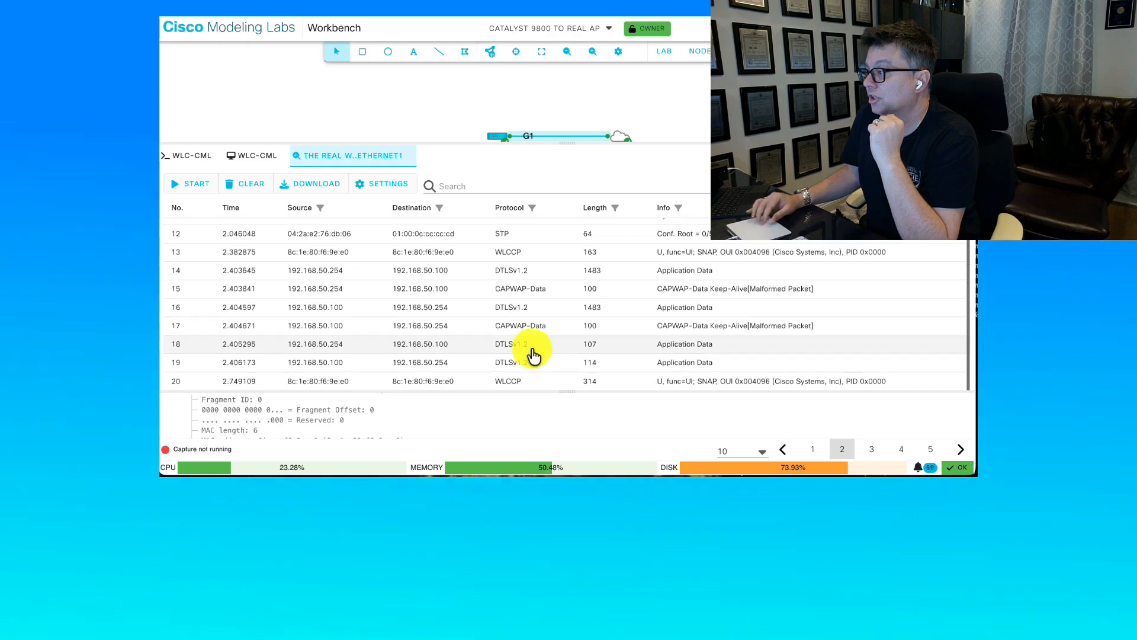
{"action": "left_click", "coordinate": [869, 450]}
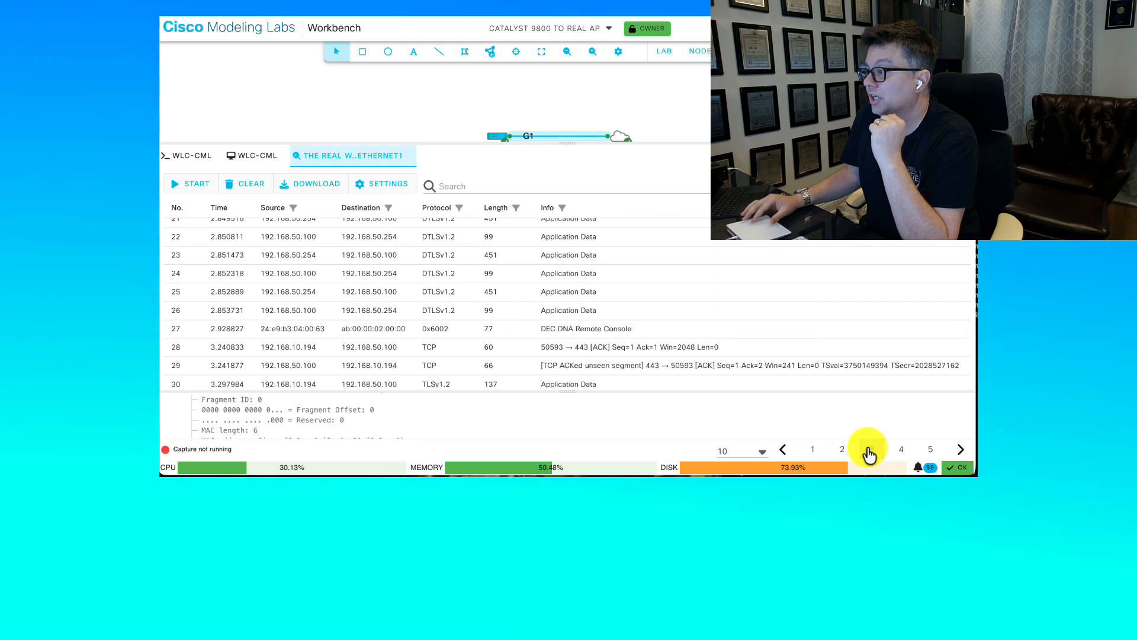
{"action": "left_click", "coordinate": [898, 451]}
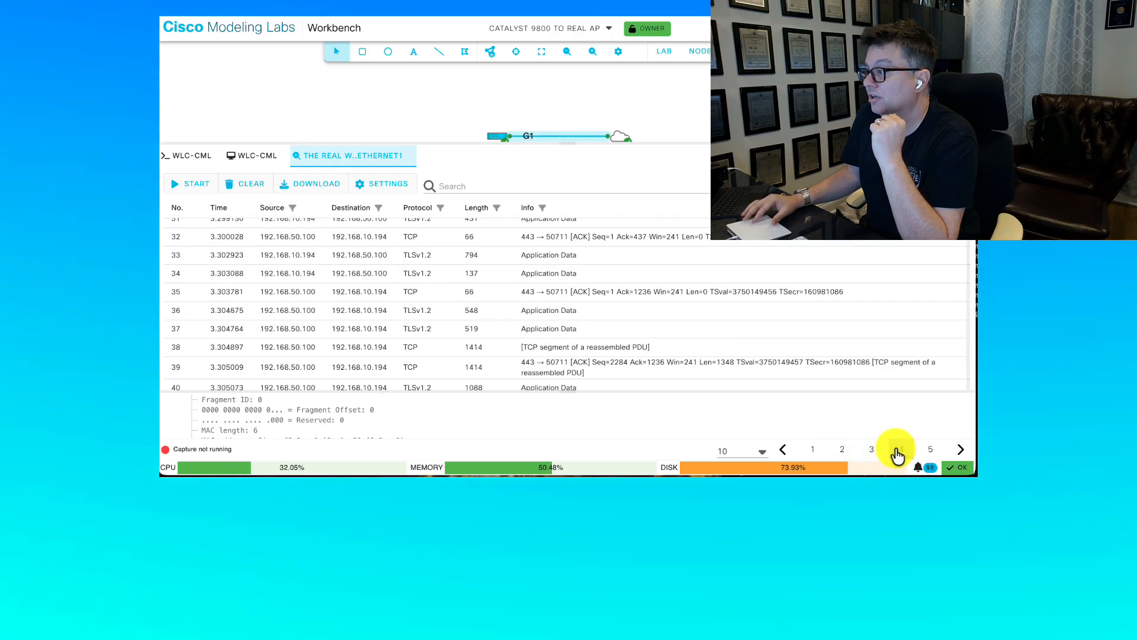
{"action": "left_click", "coordinate": [927, 450]}
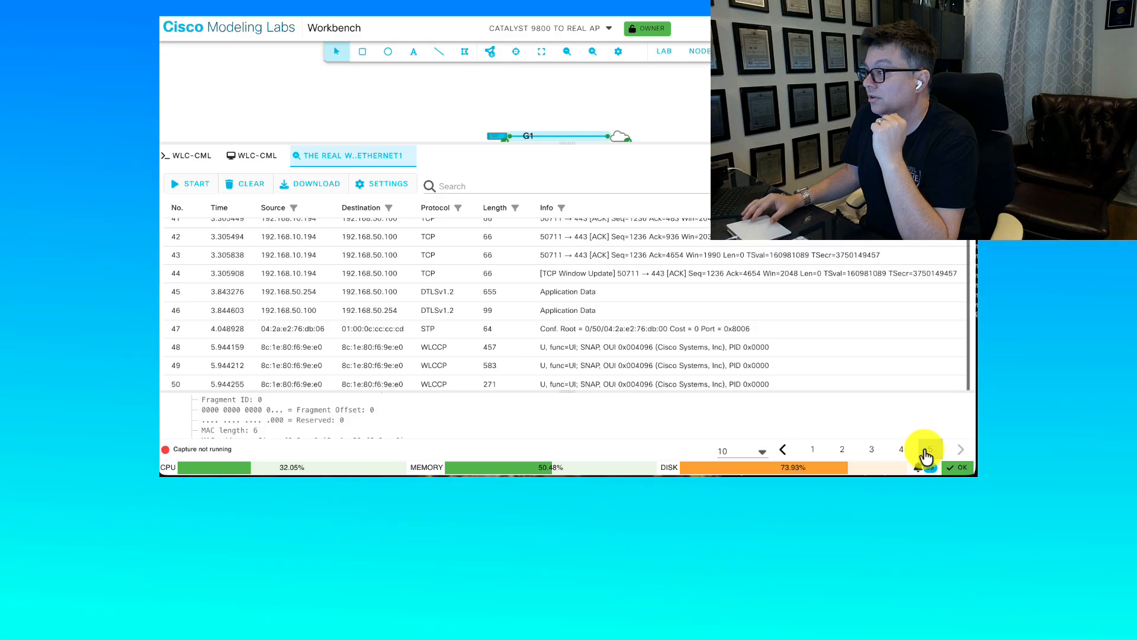
{"action": "scroll", "coordinate": [608, 329], "scroll_direction": "up", "scroll_amount": 1}
{"action": "scroll", "coordinate": [609, 329], "scroll_direction": "down", "scroll_amount": 1}
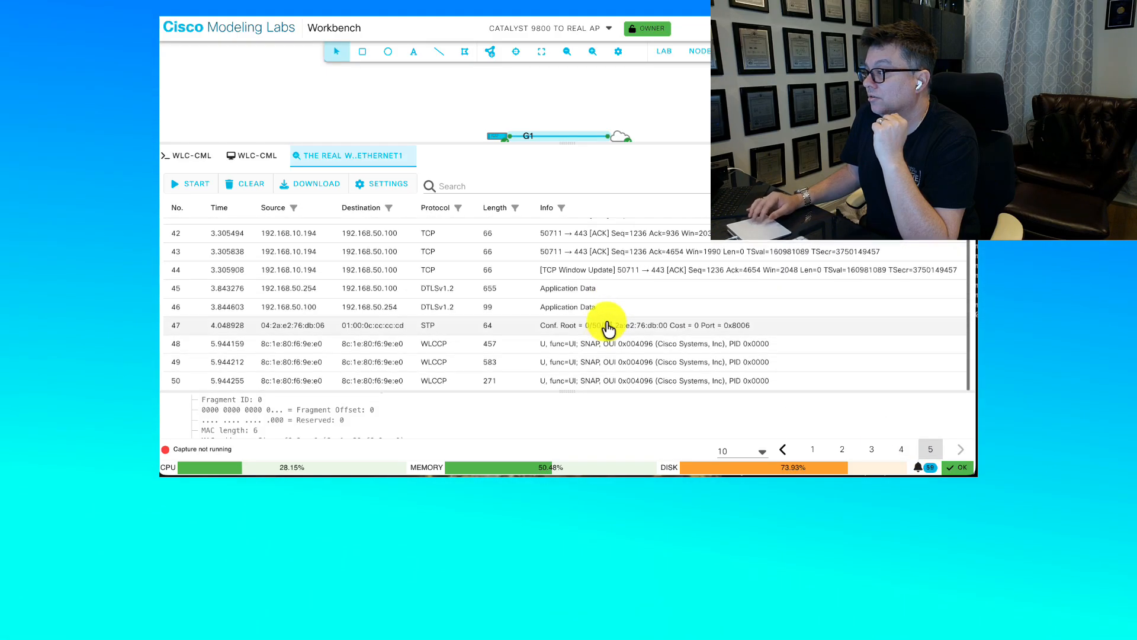
{"action": "scroll", "coordinate": [609, 330], "scroll_direction": "up", "scroll_amount": 1}
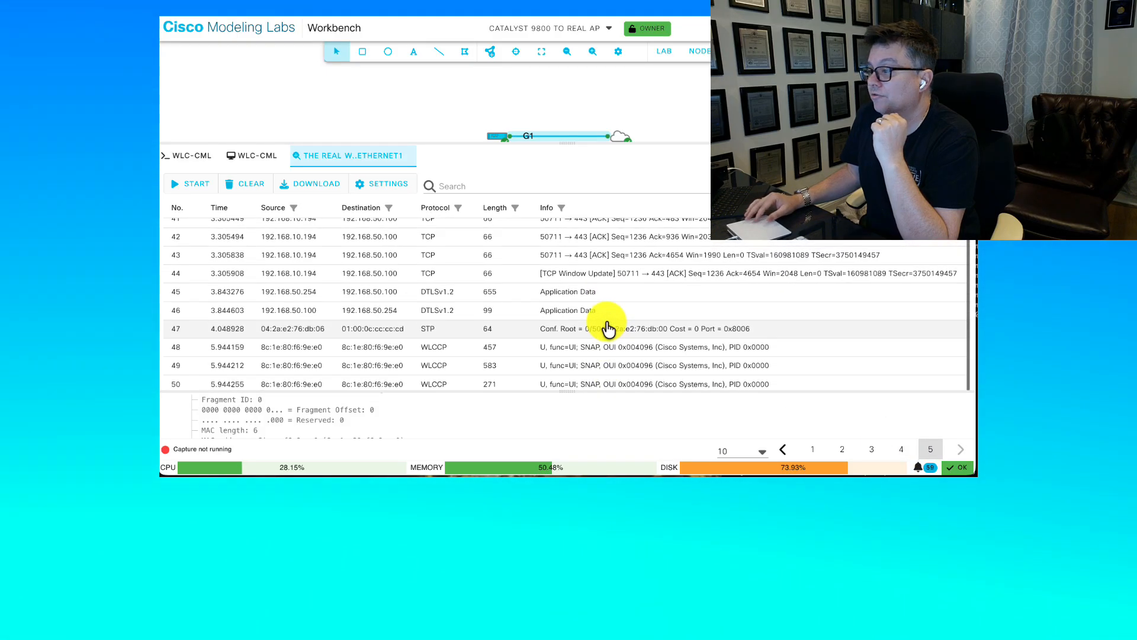
Step: Clear the captured packets and set the capture's BPF filter to icmp
{"action": "left_click", "coordinate": [239, 185]}
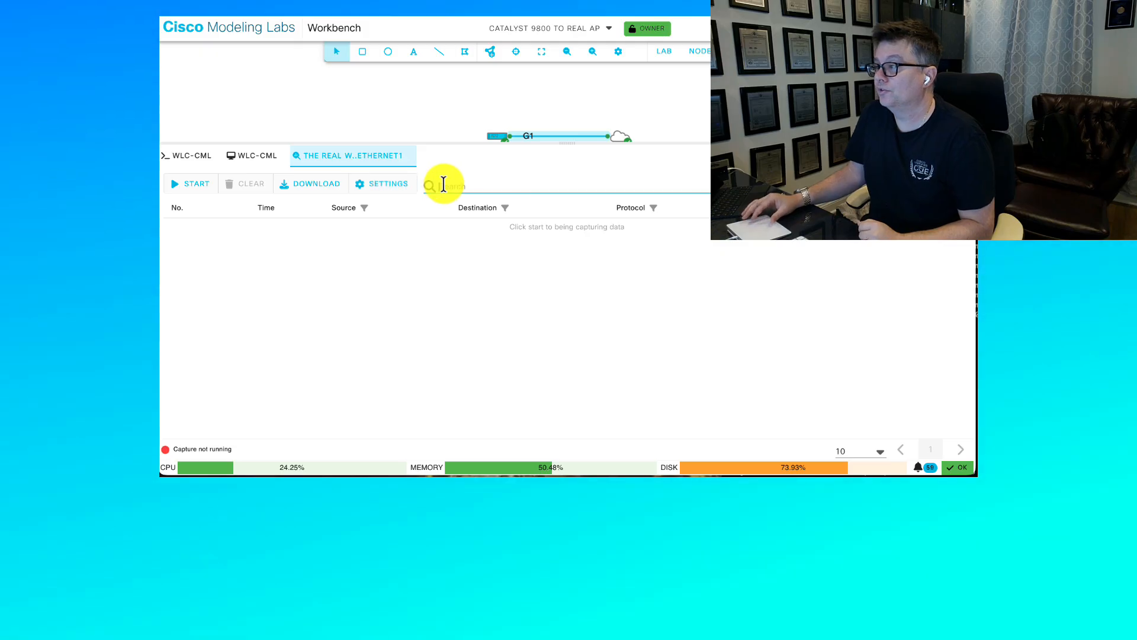
{"action": "left_click", "coordinate": [387, 186]}
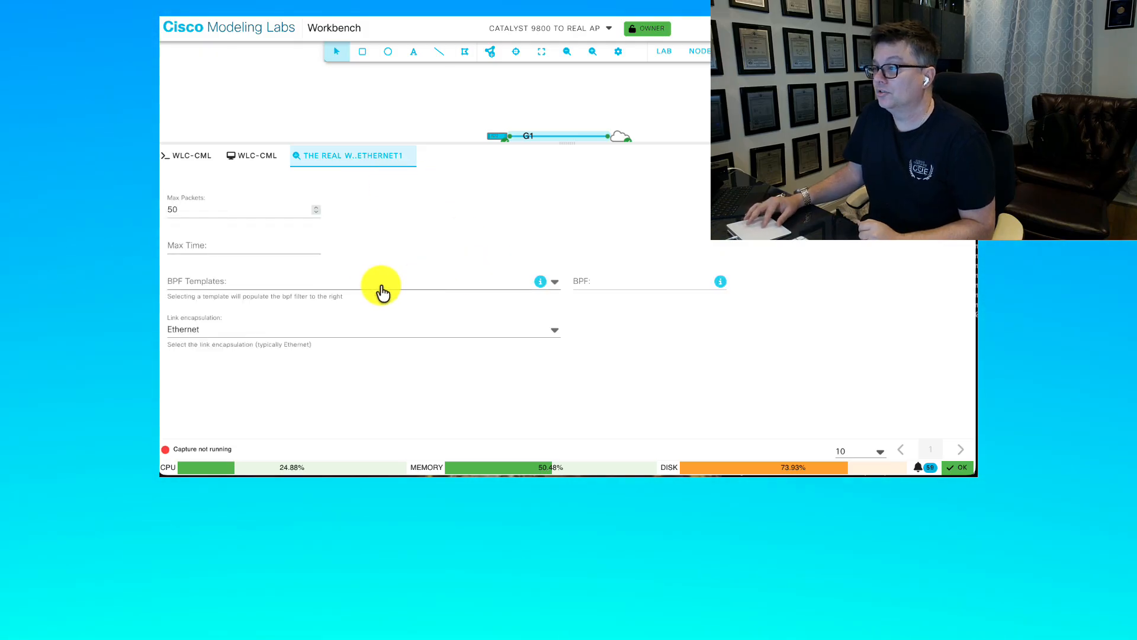
{"action": "left_click", "coordinate": [642, 278]}
{"action": "type", "text": "icmp"}
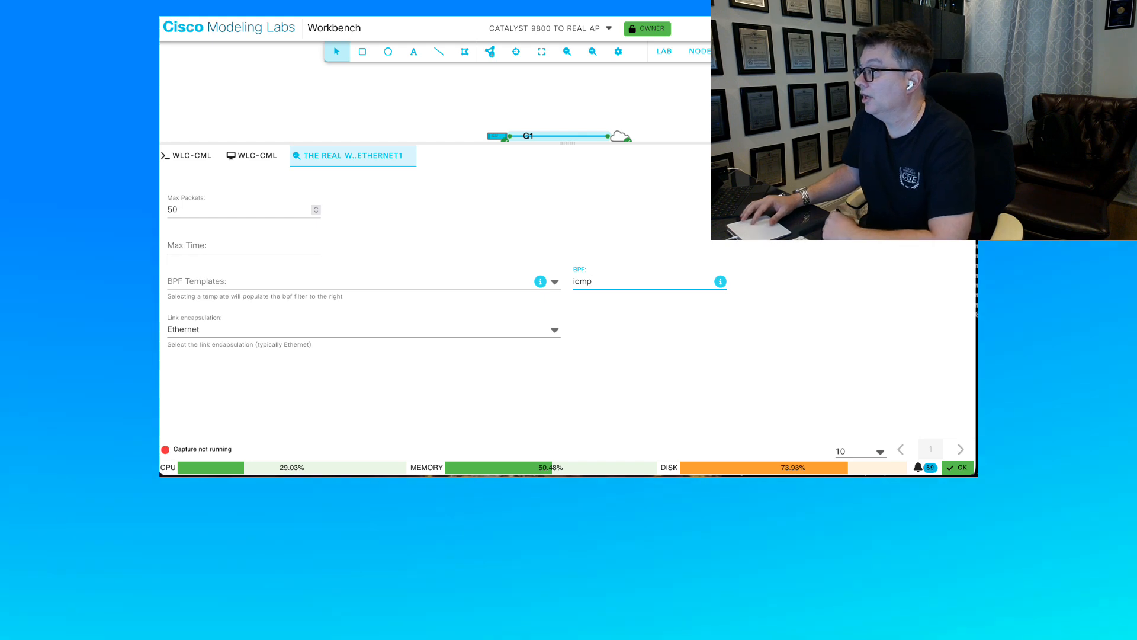
{"action": "key", "text": "Return"}
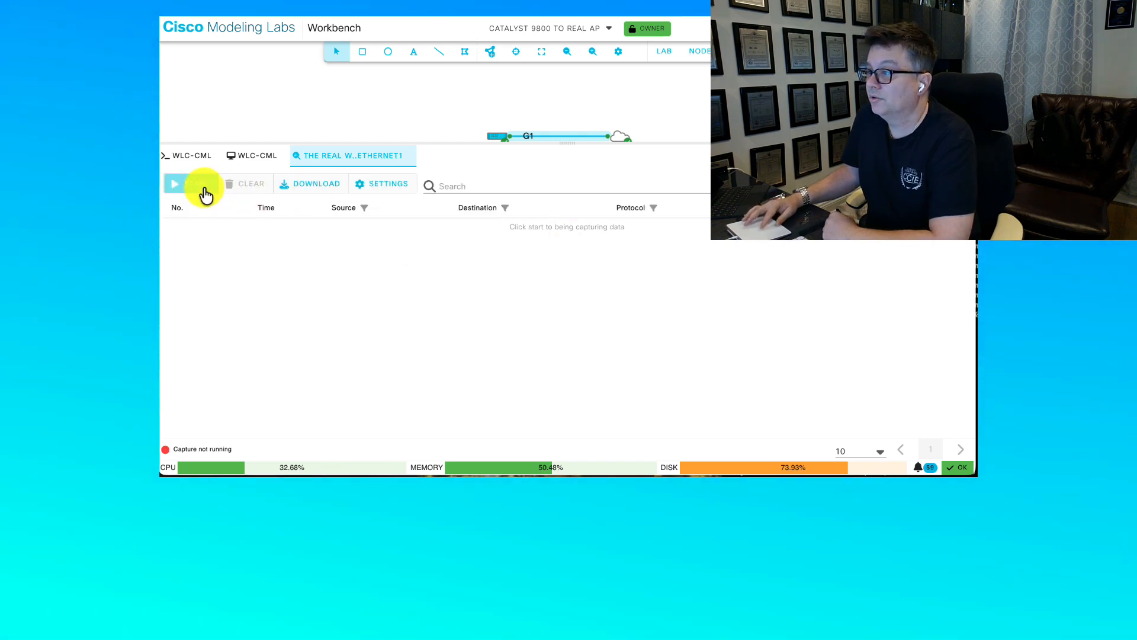
Step: Start the ICMP-filtered capture, clear its first packets and start it again
{"action": "left_click", "coordinate": [203, 190]}
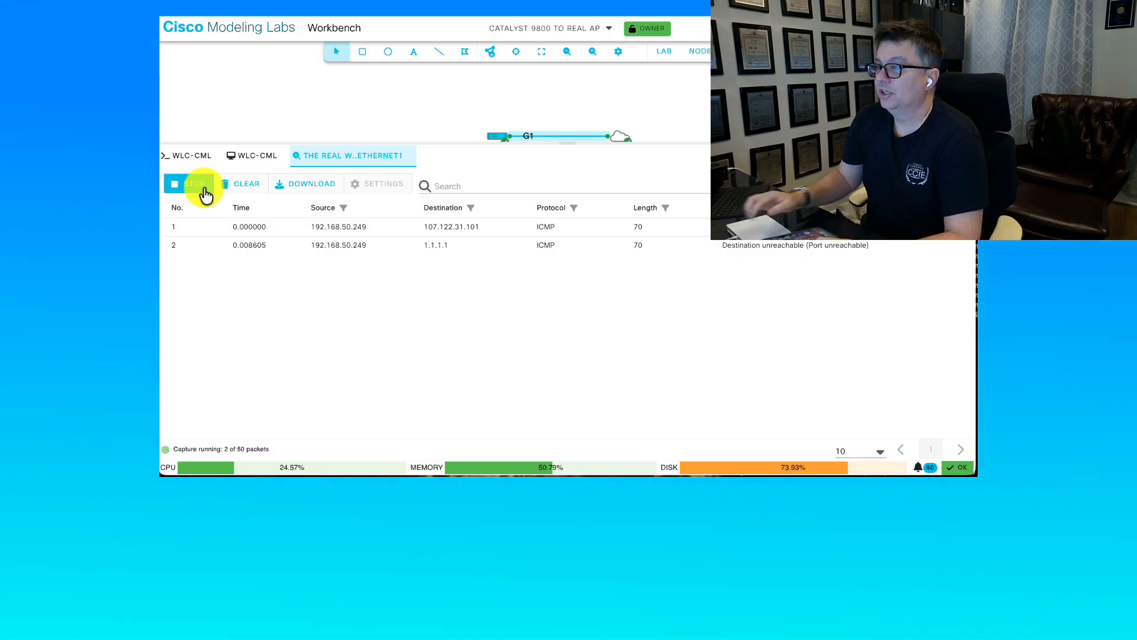
{"action": "left_click", "coordinate": [234, 188]}
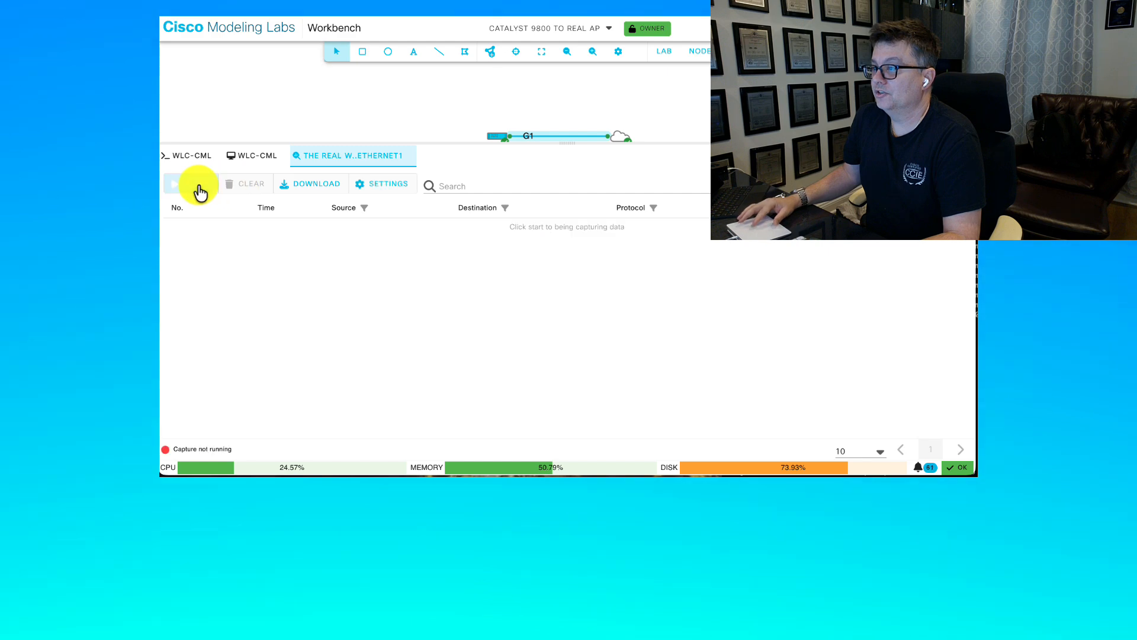
{"action": "left_click", "coordinate": [199, 186]}
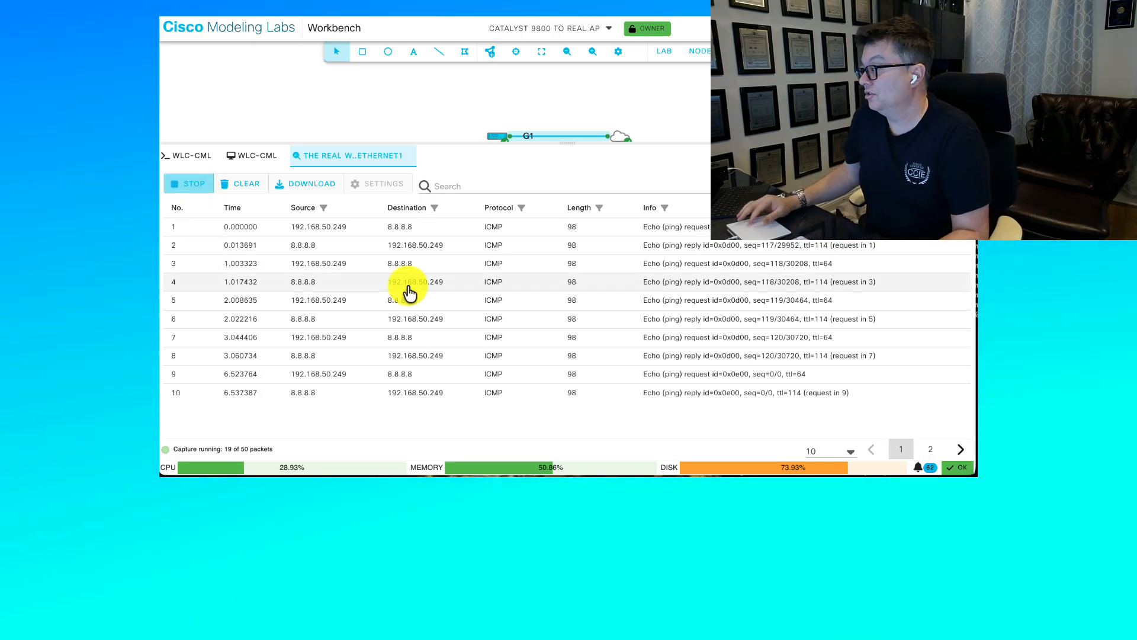
Step: Examine individual ICMP echo packets between 192.168.50.249 and 8.8.8.8 on page 3, and shrink the capture pane to reveal the topology
{"action": "left_click", "coordinate": [934, 450]}
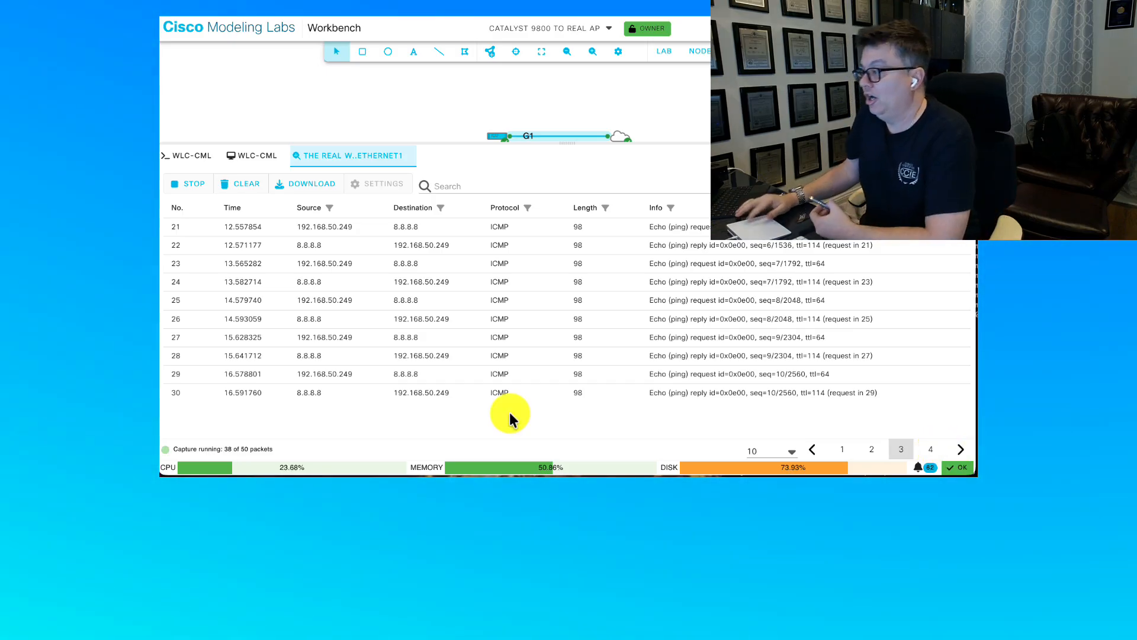
{"action": "left_click", "coordinate": [463, 396]}
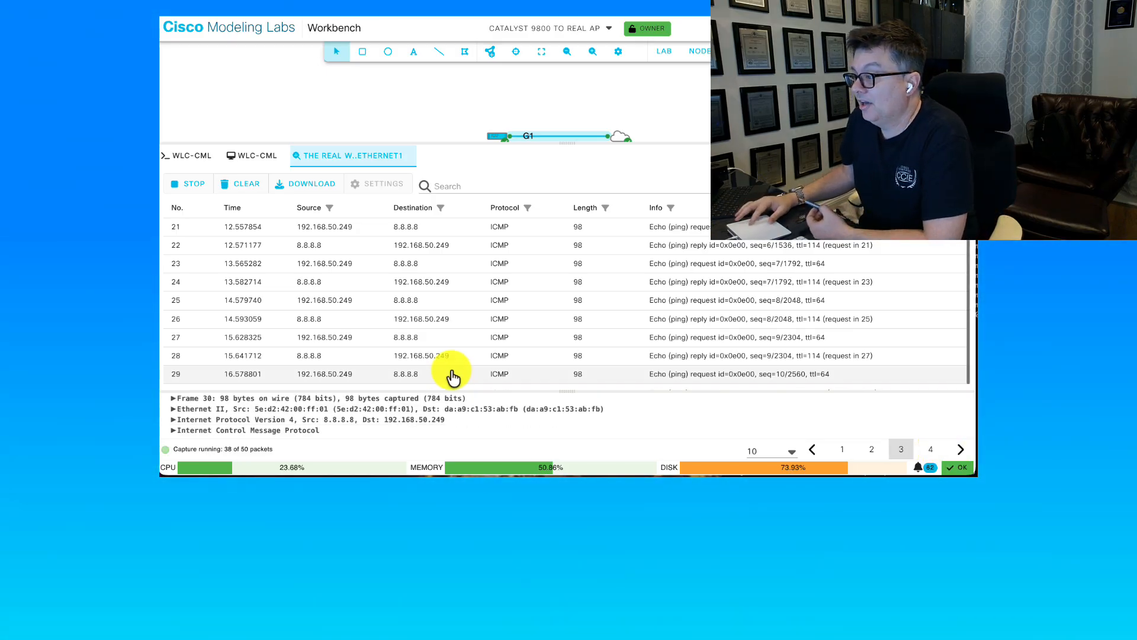
{"action": "left_click", "coordinate": [453, 375]}
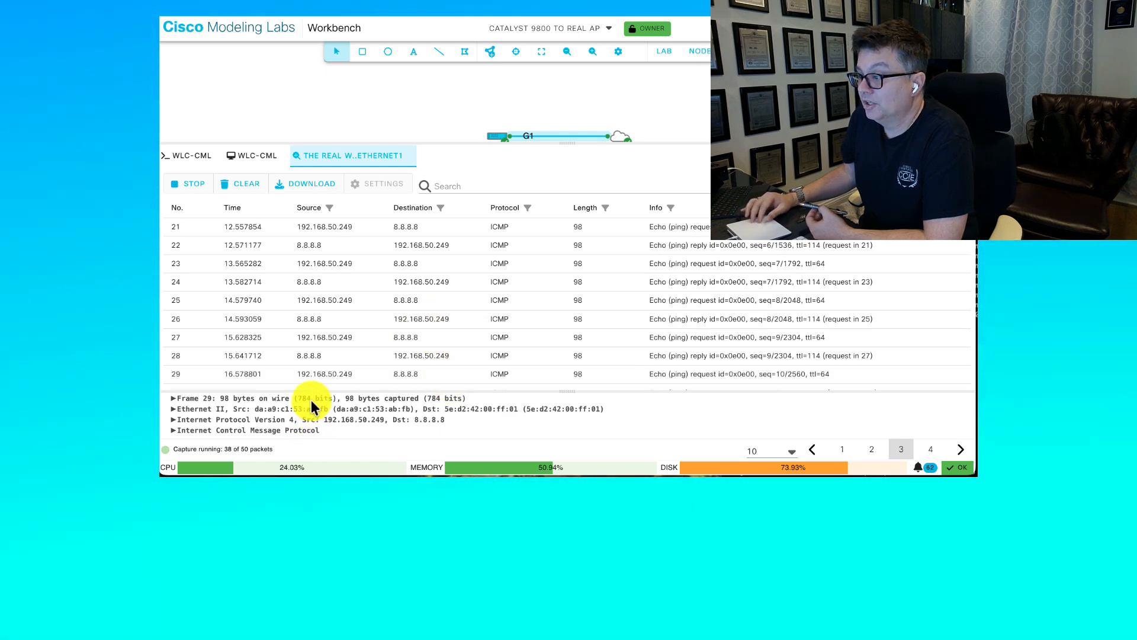
{"action": "left_click", "coordinate": [340, 302]}
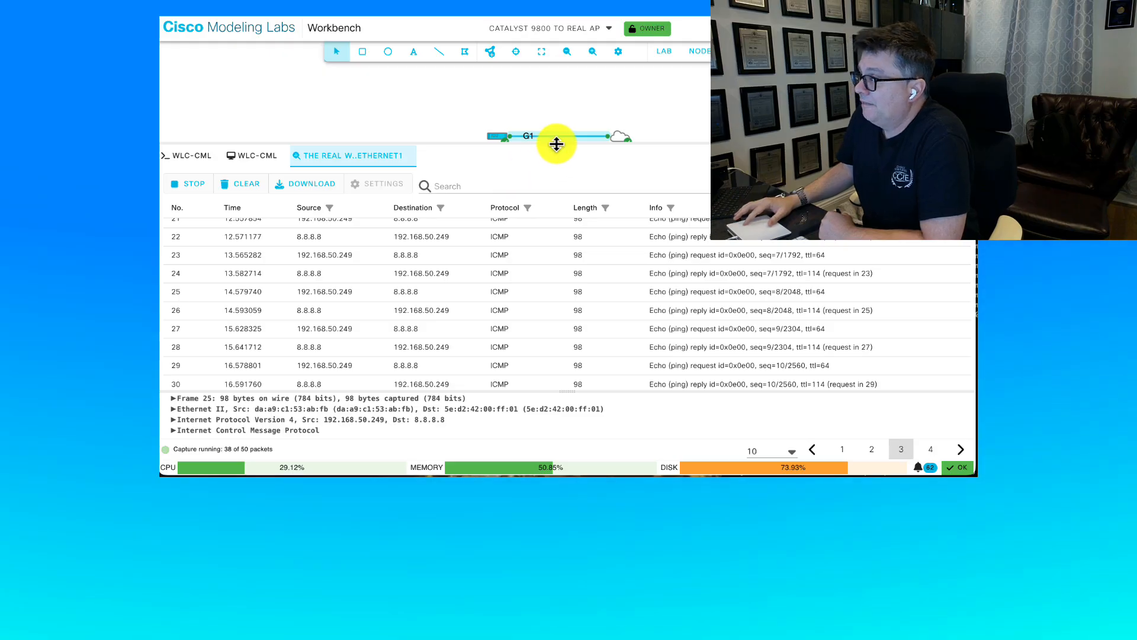
{"action": "left_click_drag", "start_coordinate": [556, 143], "coordinate": [549, 237]}
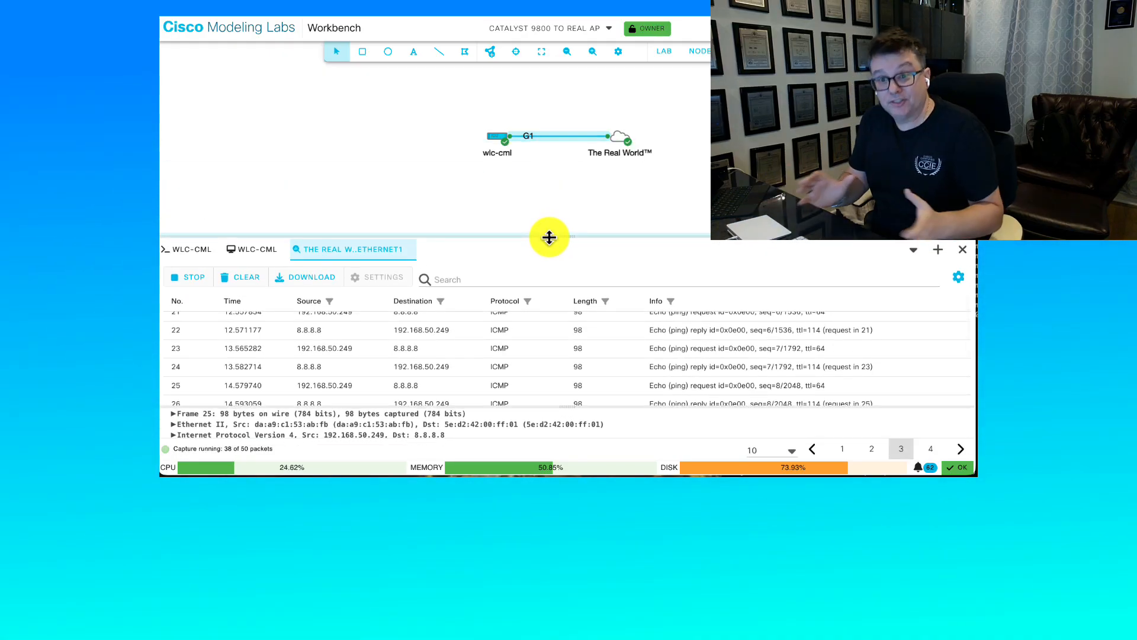